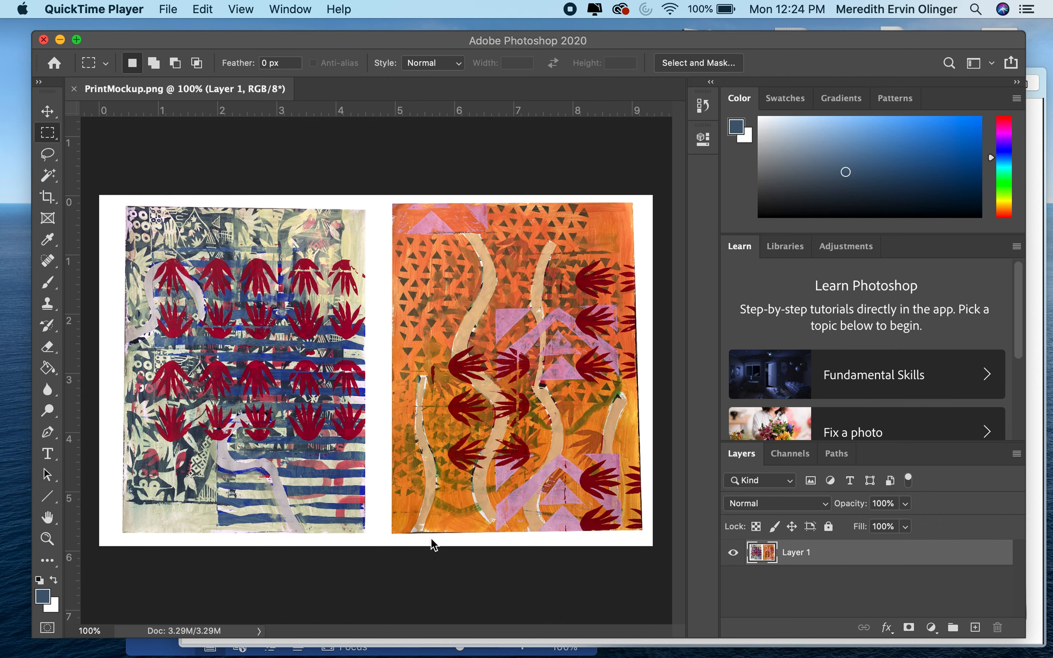
Duplicate Layer 1, keeping the original layer visible underneath.
{"action": "left_click", "coordinate": [858, 562]}
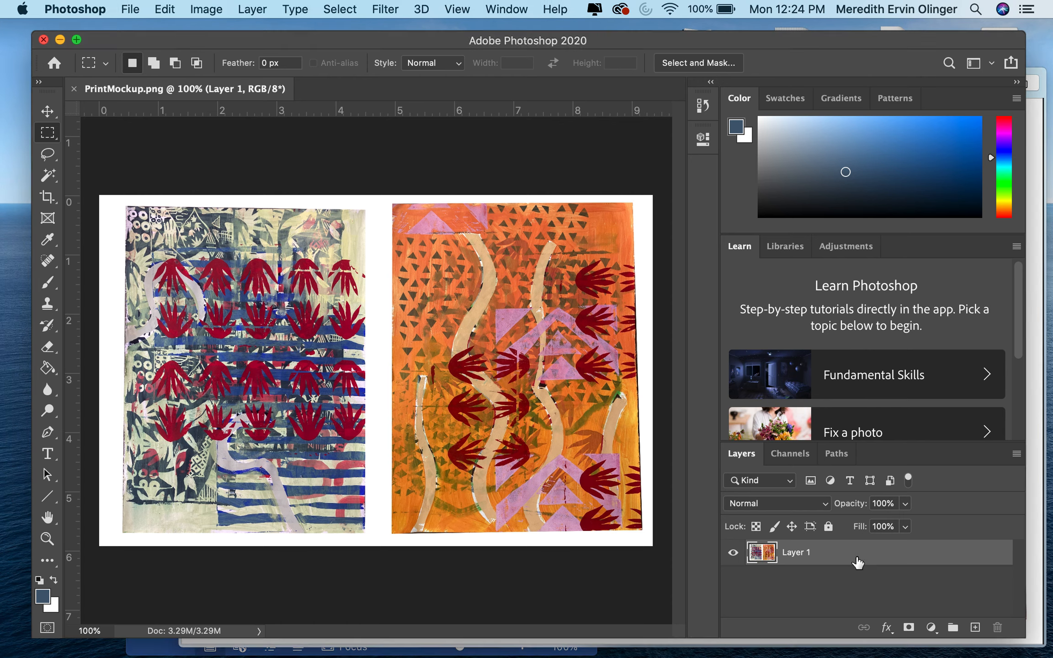
{"action": "key", "text": "ctrl+j"}
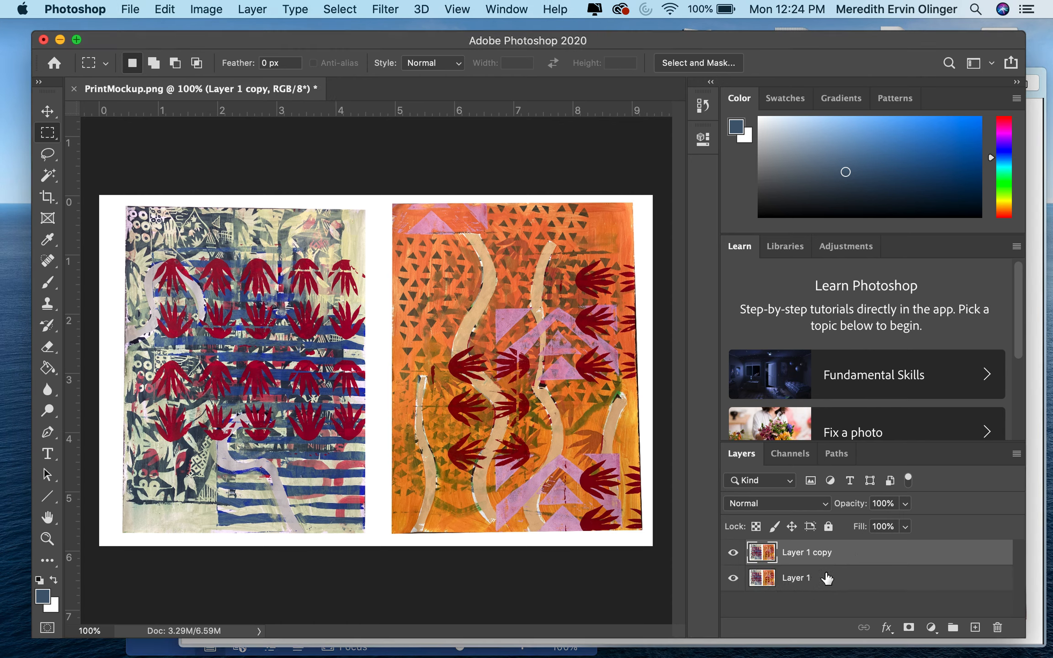
{"action": "left_click", "coordinate": [734, 578]}
{"action": "left_click", "coordinate": [734, 578]}
Select a rectangle about 2.3 in square on the left print and move its pixels onto the upper area of the orange print.
{"action": "right_click", "coordinate": [48, 138]}
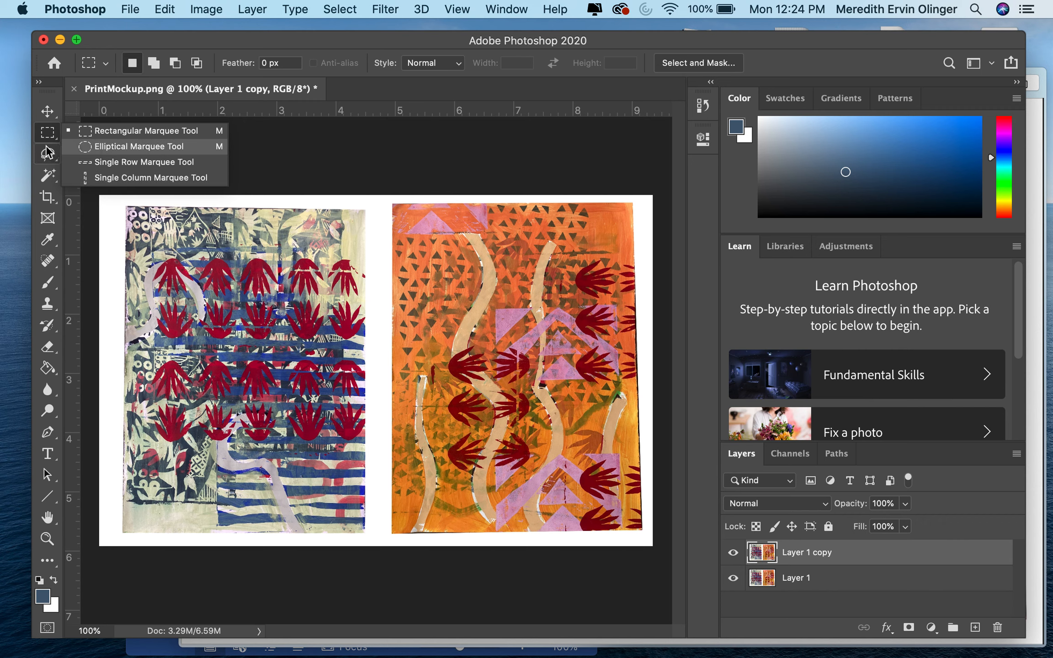
{"action": "left_click", "coordinate": [118, 132]}
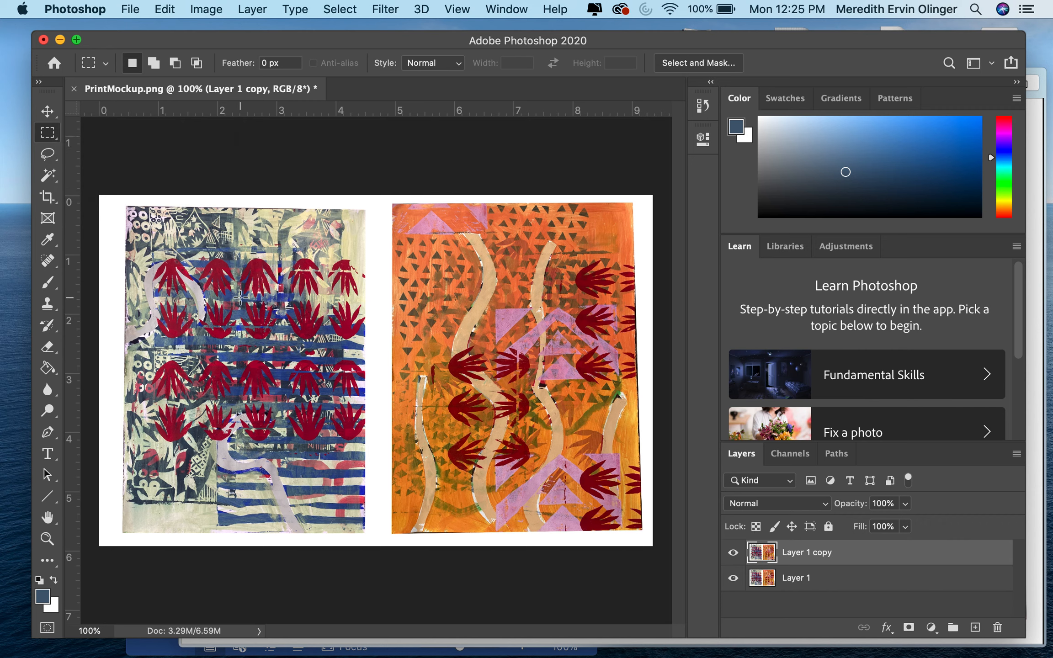
{"action": "left_click_drag", "start_coordinate": [174, 254], "coordinate": [311, 393]}
{"action": "left_click", "coordinate": [47, 111]}
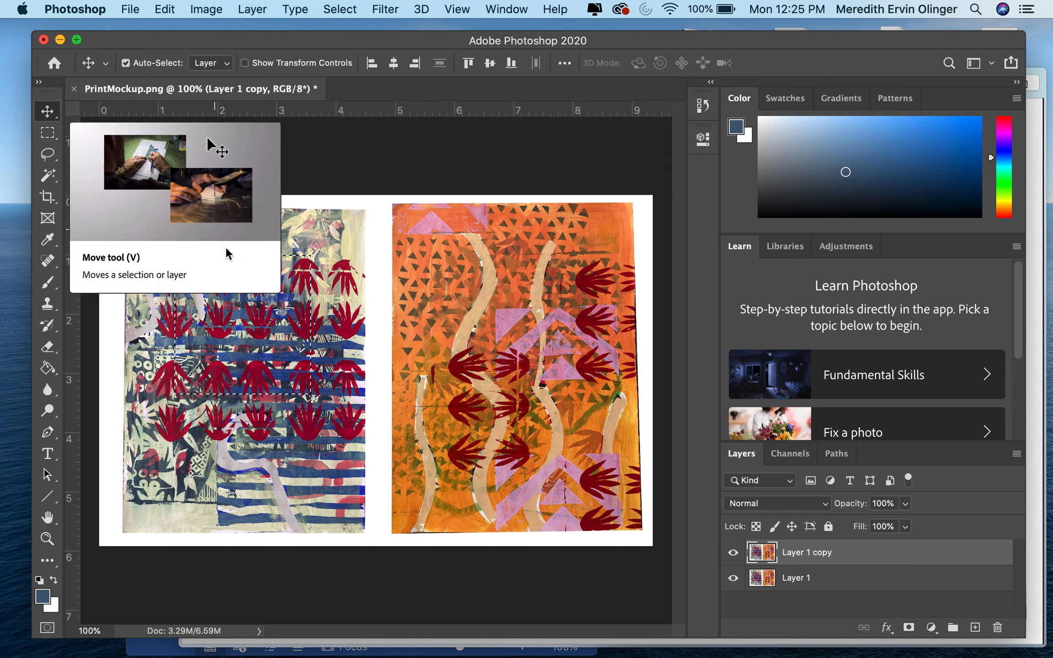
{"action": "left_click_drag", "start_coordinate": [260, 340], "coordinate": [485, 350]}
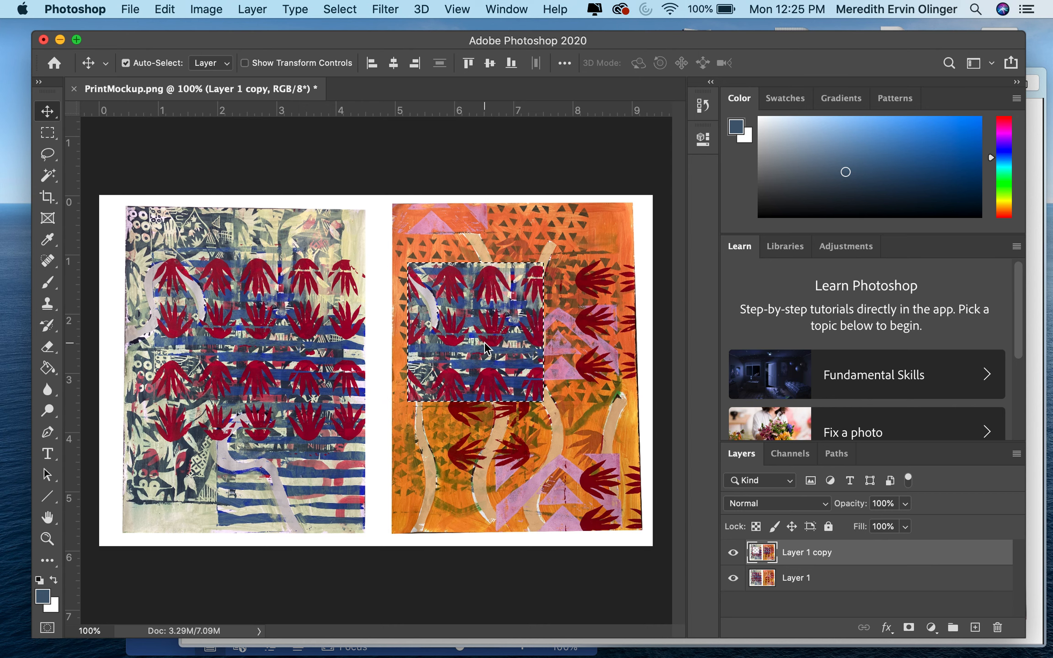
{"action": "mouse_move", "coordinate": [475, 300]}
{"action": "left_mouse_down"}
{"action": "mouse_move", "coordinate": [416, 343]}
{"action": "mouse_move", "coordinate": [531, 331]}
{"action": "mouse_move", "coordinate": [480, 280]}
{"action": "left_mouse_up"}
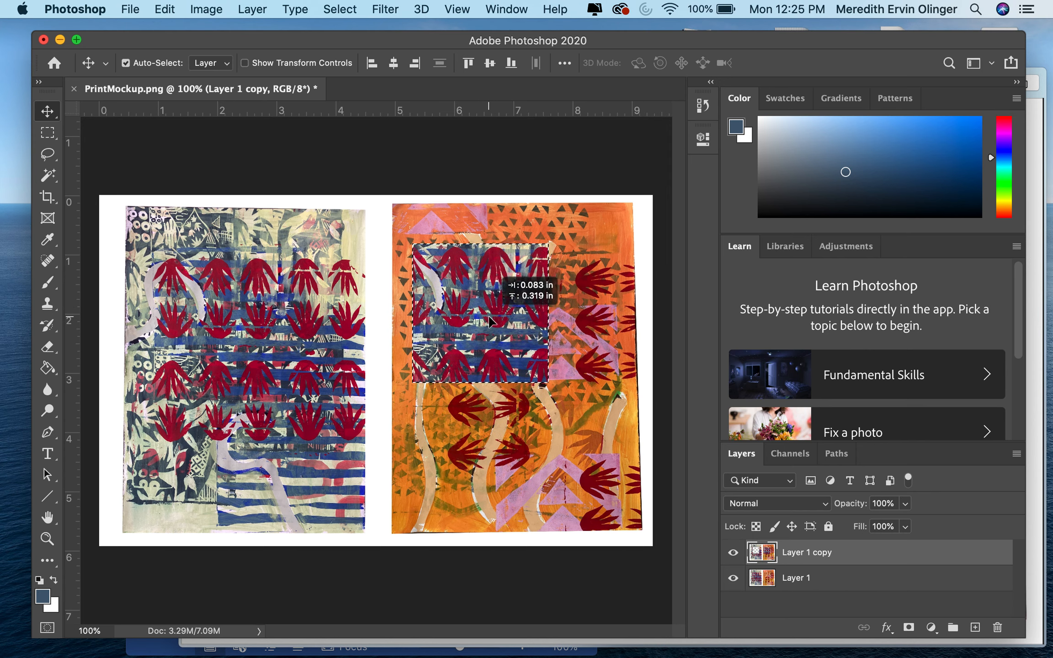
Hide Layer 1, copy the selected square to its own layer, and move that copy over the hole in the left print.
{"action": "left_click", "coordinate": [732, 578]}
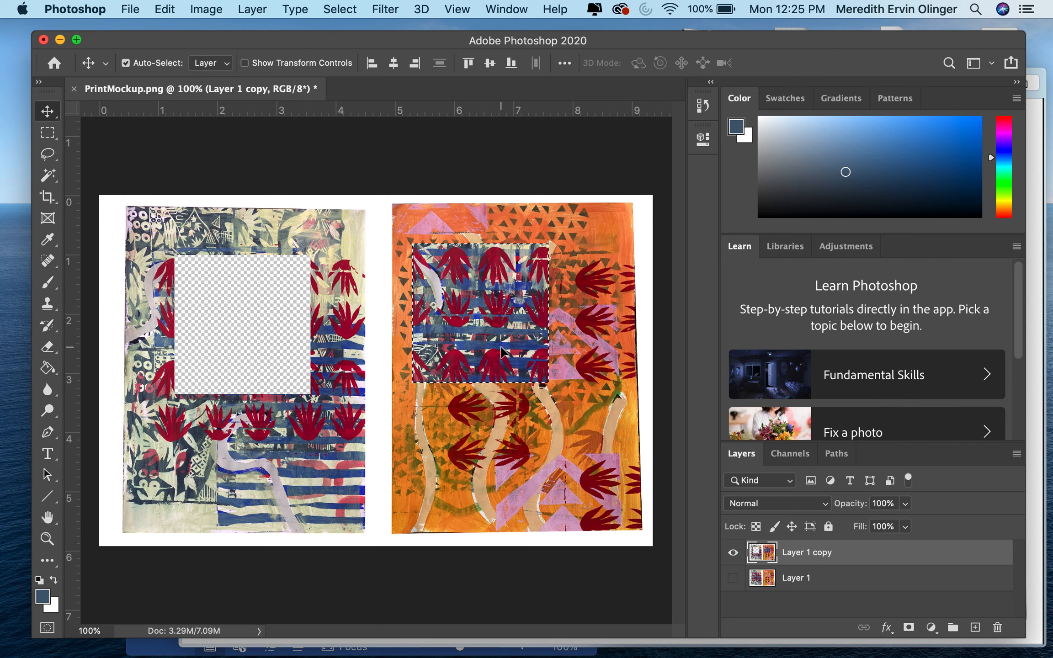
{"action": "key", "text": "super+j"}
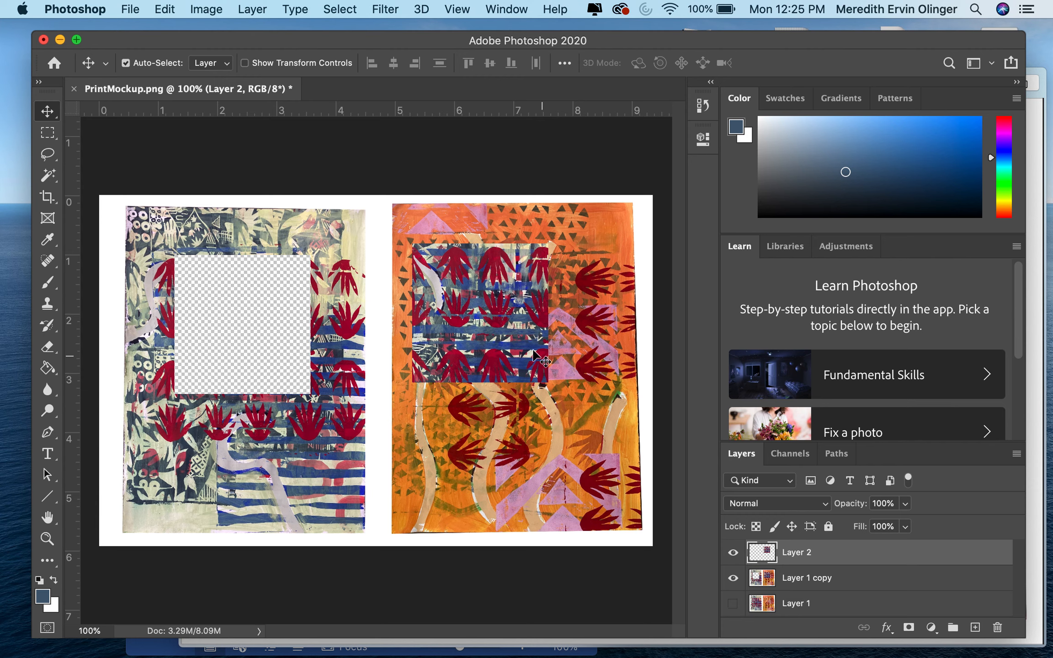
{"action": "left_click_drag", "start_coordinate": [489, 328], "coordinate": [254, 344]}
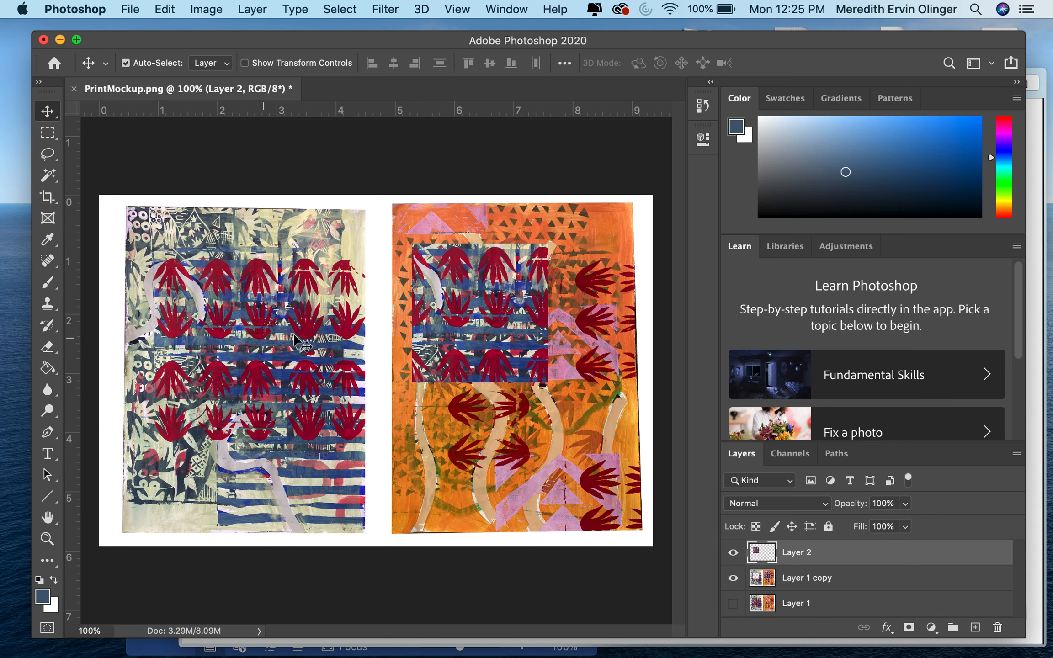
Try shifting Layer 1 copy down and to the left, and undo the move.
{"action": "left_click", "coordinate": [812, 584]}
{"action": "left_click_drag", "start_coordinate": [508, 358], "coordinate": [467, 382]}
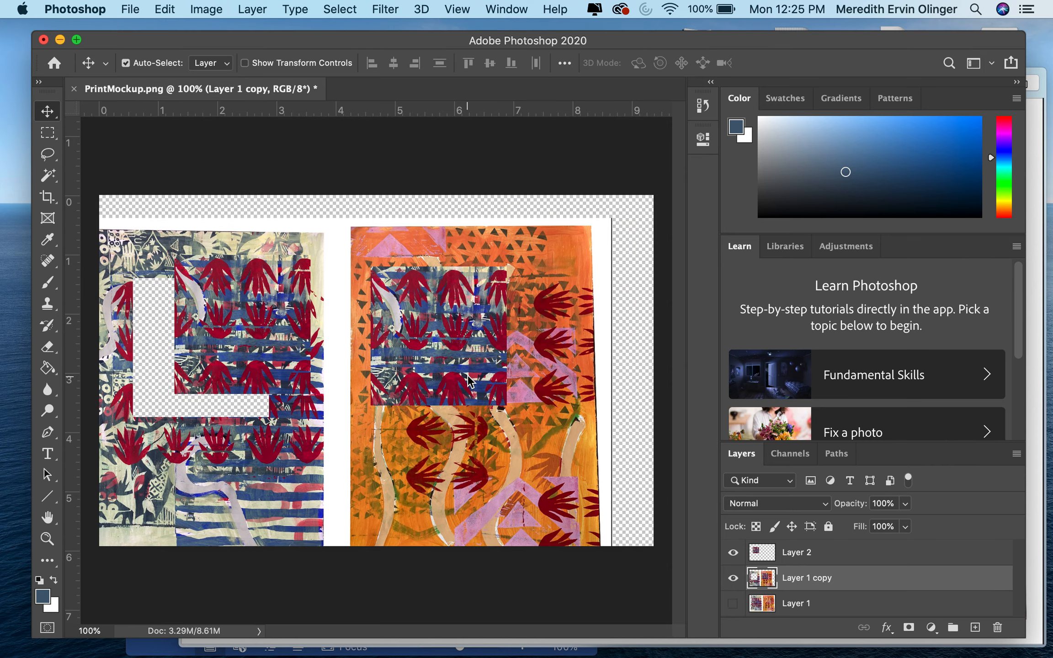
{"action": "left_click", "coordinate": [165, 10]}
{"action": "left_click", "coordinate": [177, 29]}
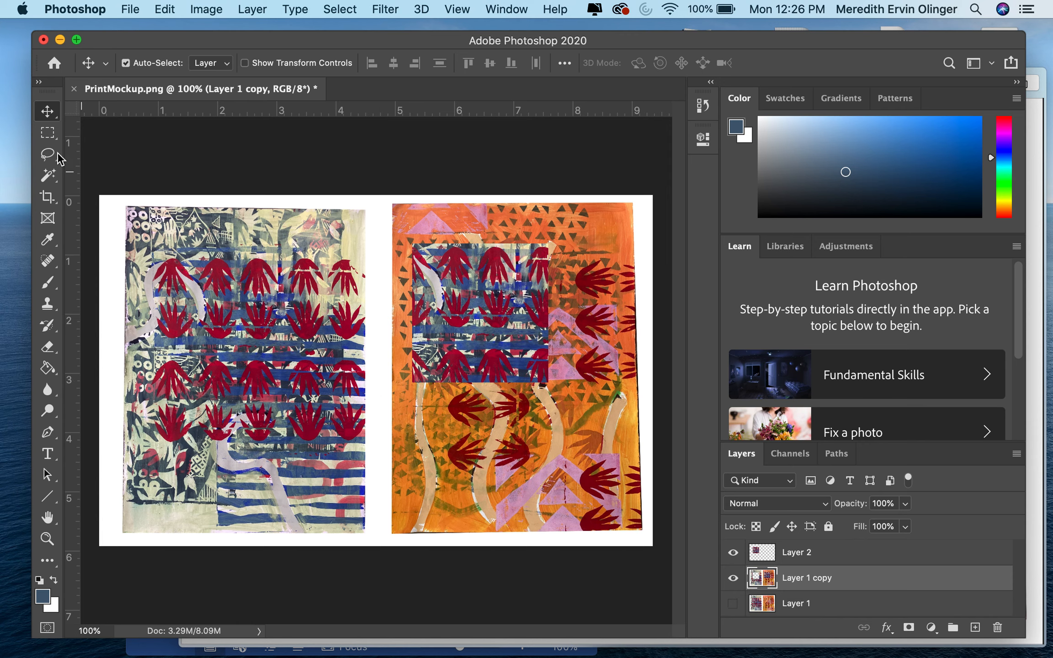
Select an ellipse on the lower part of the orange print in Layer 1 copy and copy it to a new layer.
{"action": "left_click", "coordinate": [48, 136]}
{"action": "left_click", "coordinate": [48, 137]}
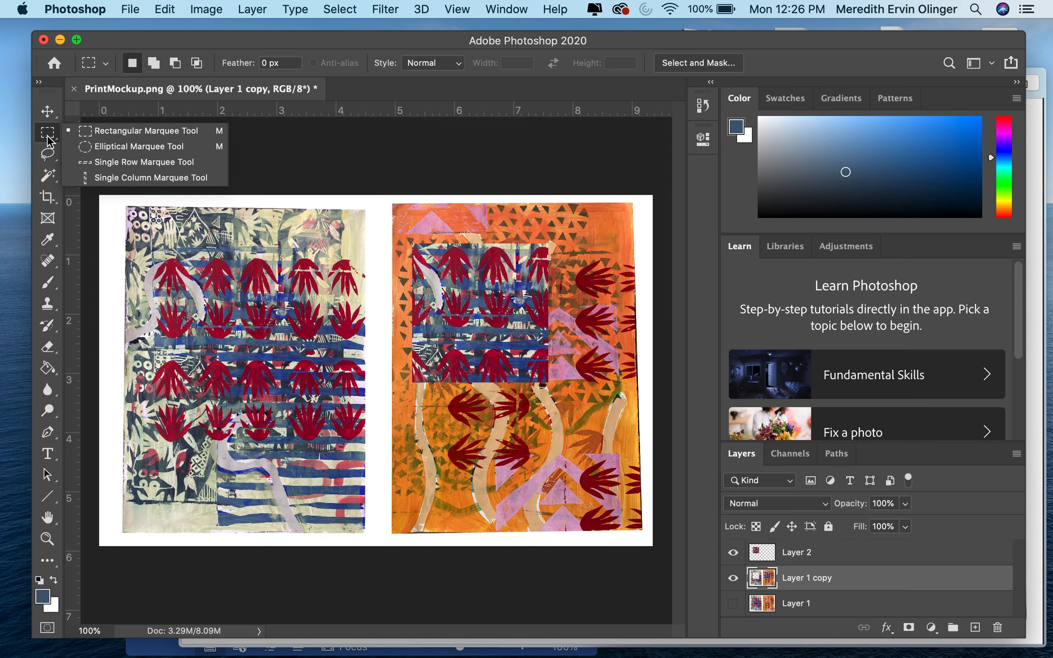
{"action": "left_click", "coordinate": [106, 148]}
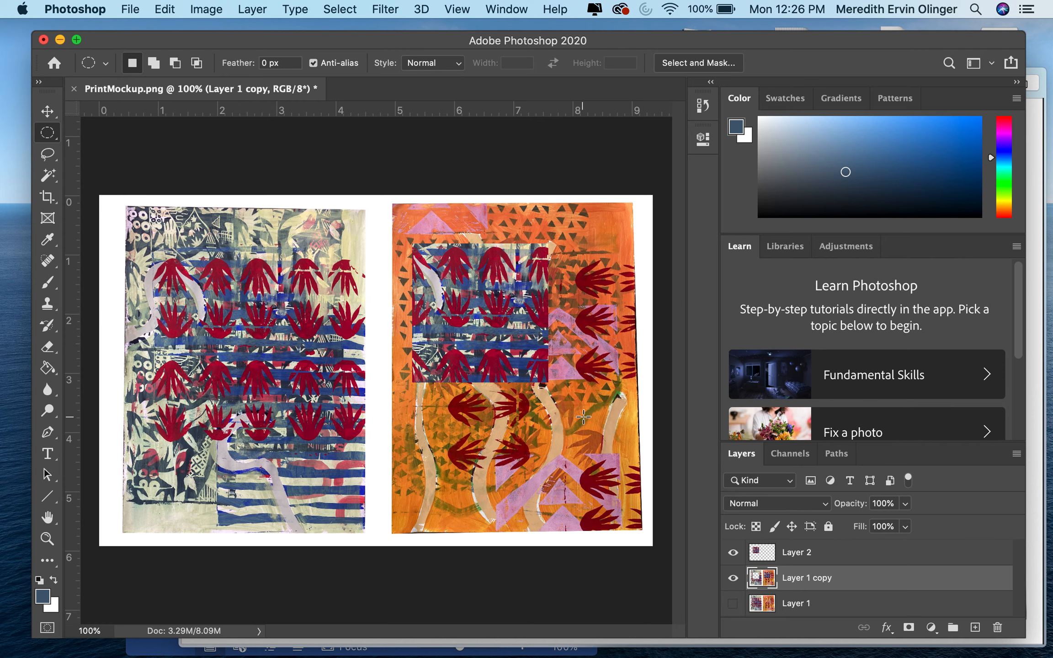
{"action": "left_click_drag", "start_coordinate": [576, 408], "coordinate": [464, 501]}
{"action": "key", "text": "super+j"}
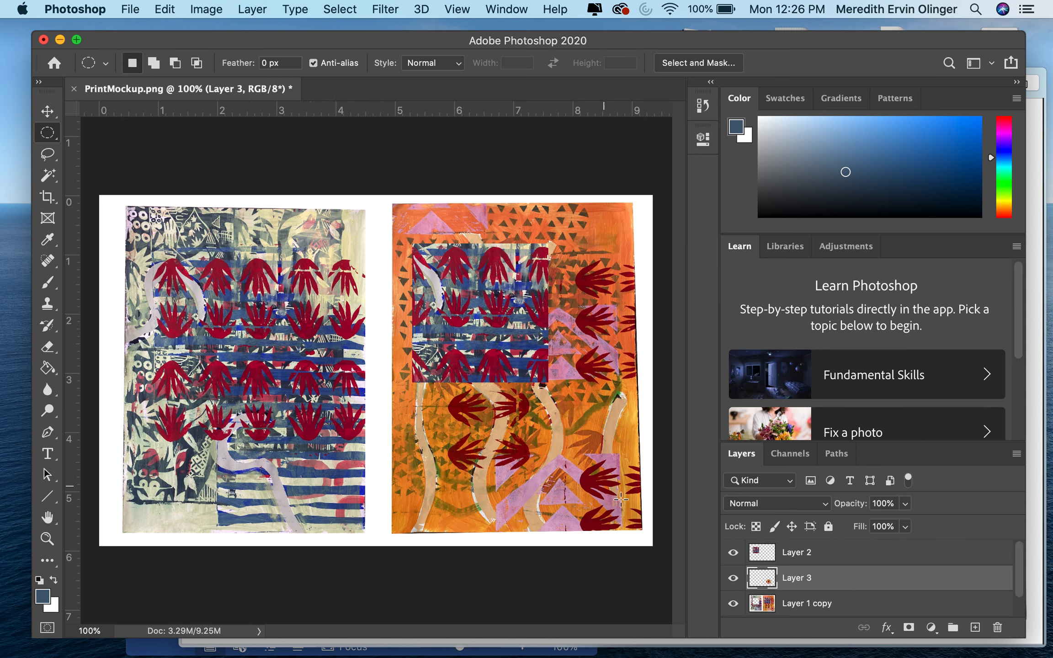
Examine the elliptical and square cutouts alone by hiding the other layers, and make all layers visible again.
{"action": "scroll", "coordinate": [822, 569], "scroll_direction": "down", "scroll_amount": 1}
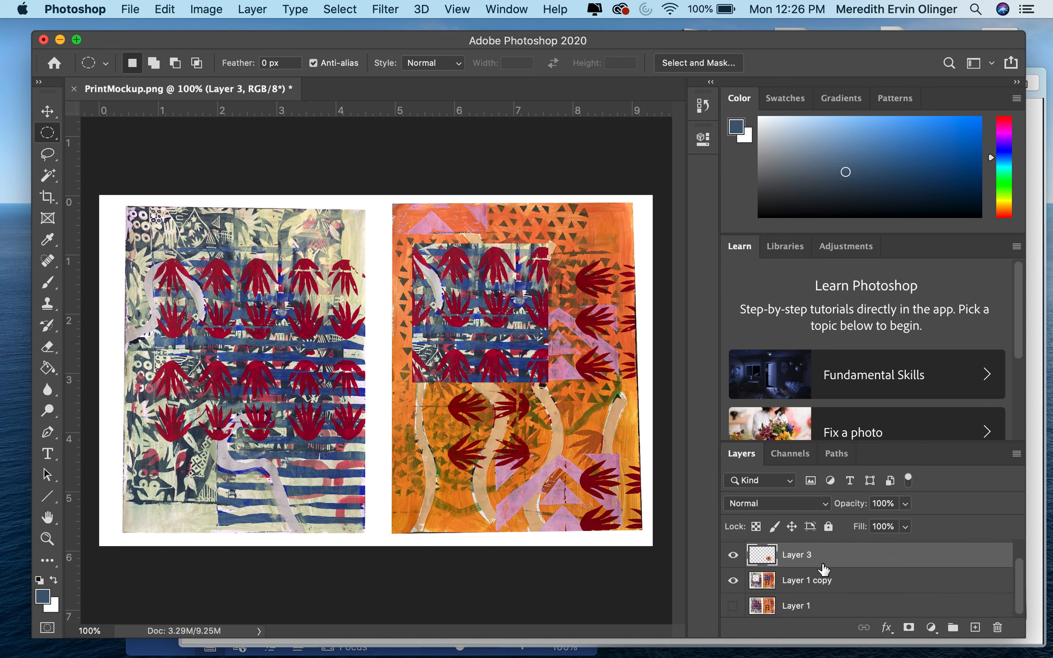
{"action": "scroll", "coordinate": [822, 569], "scroll_direction": "up", "scroll_amount": 1}
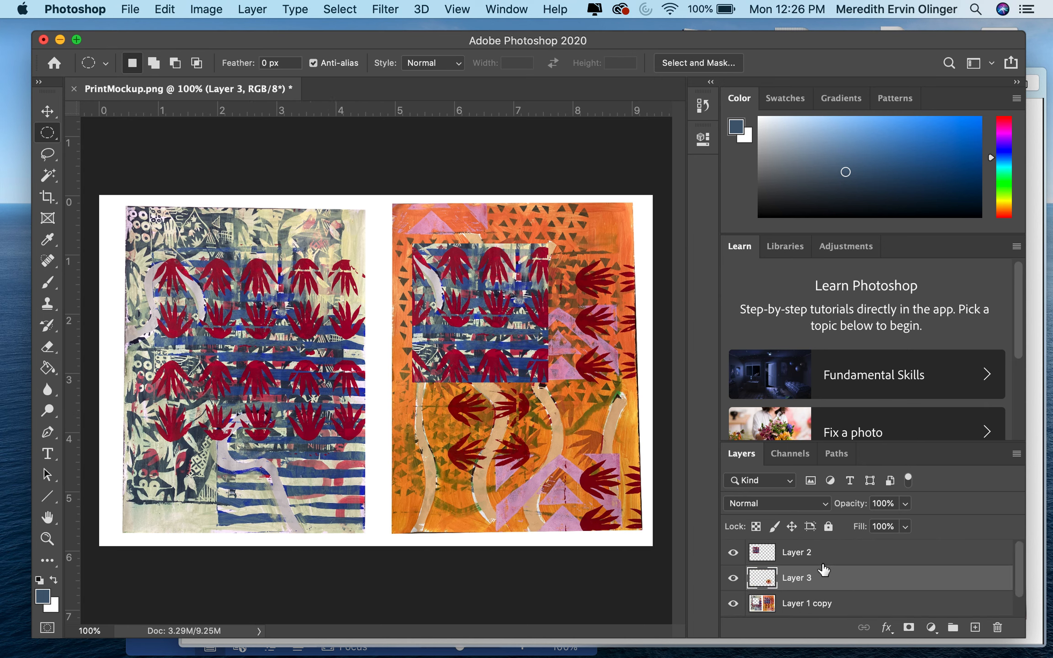
{"action": "left_click", "coordinate": [732, 553]}
{"action": "scroll", "coordinate": [770, 590], "scroll_direction": "down", "scroll_amount": 1}
{"action": "left_click", "coordinate": [732, 579]}
{"action": "left_click", "coordinate": [732, 604]}
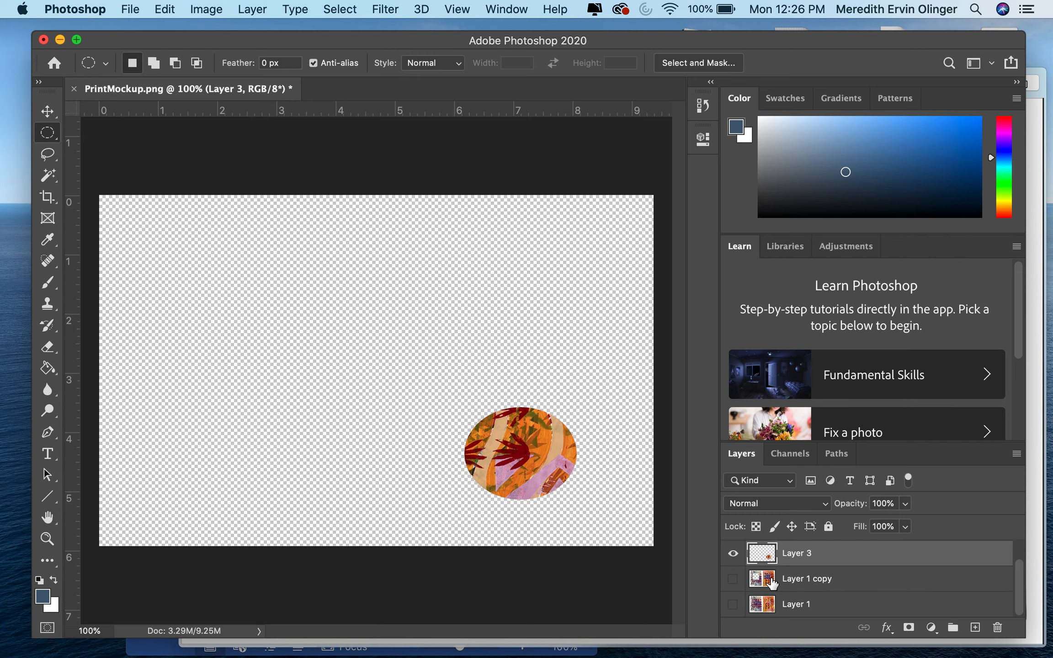
{"action": "scroll", "coordinate": [772, 584], "scroll_direction": "up", "scroll_amount": 1}
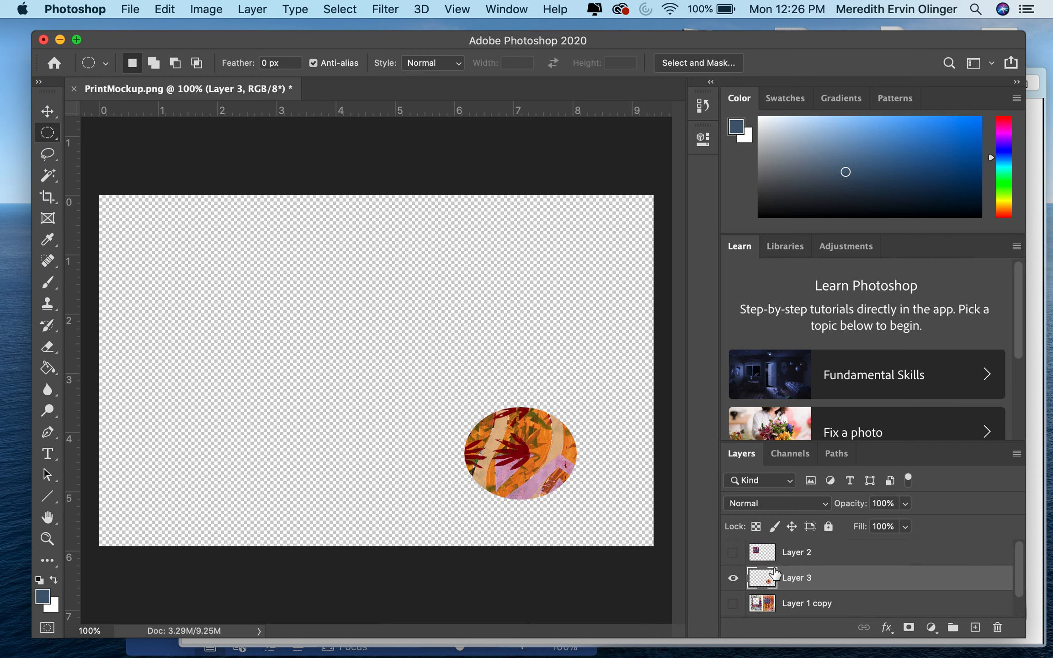
{"action": "left_click", "coordinate": [732, 552]}
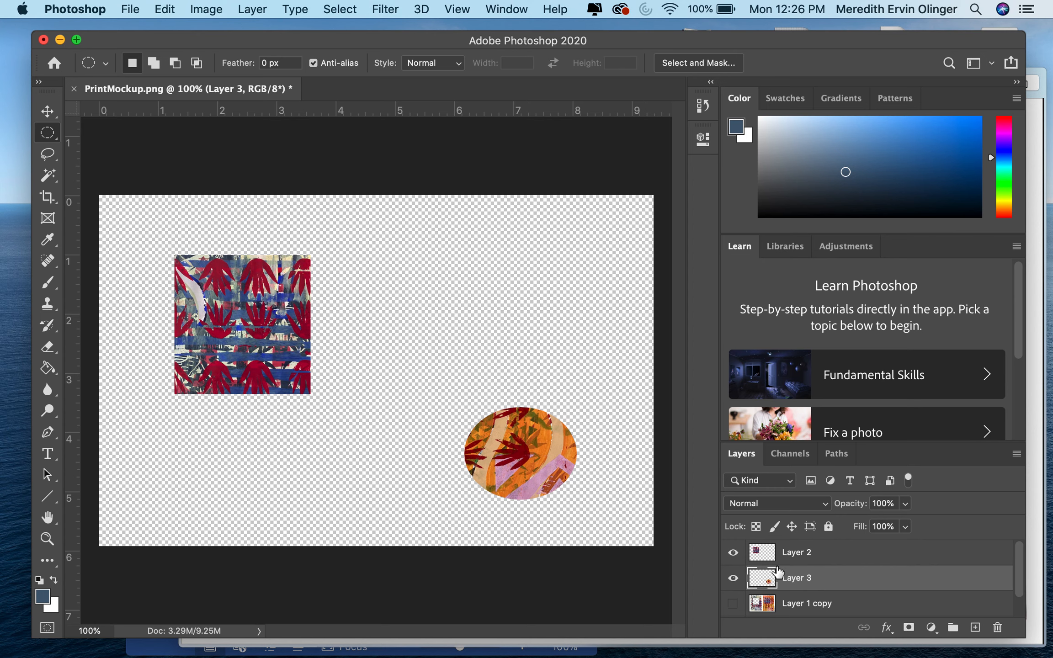
{"action": "scroll", "coordinate": [772, 571], "scroll_direction": "down", "scroll_amount": 1}
{"action": "left_click", "coordinate": [733, 579]}
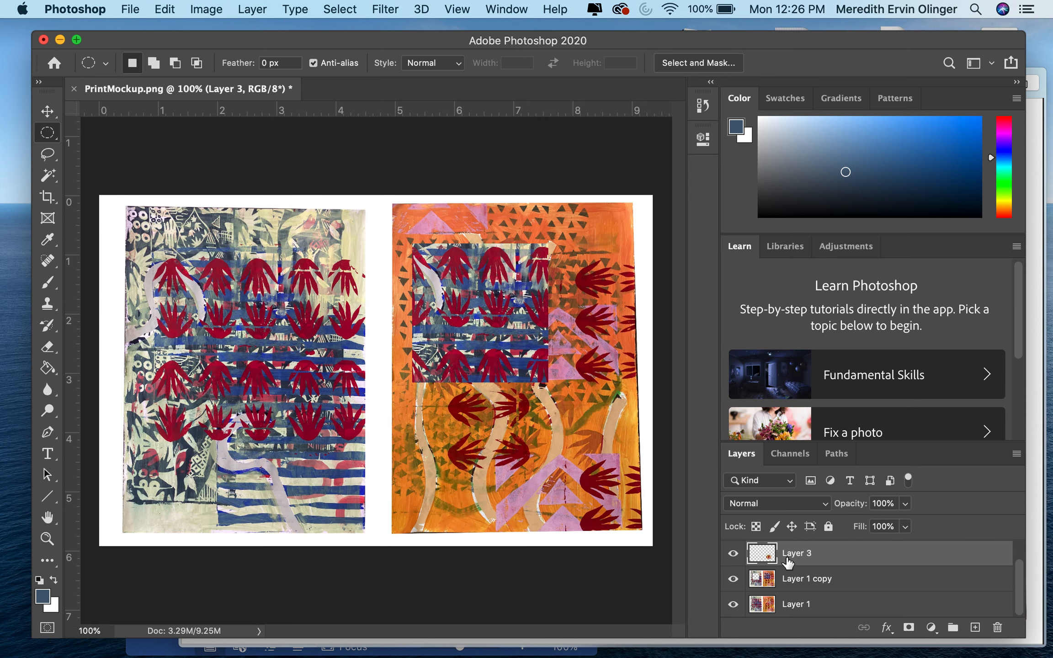
Raise the ellipse layer, Layer 3, above Layer 2 and move the ellipse onto the upper-left area of the left print.
{"action": "left_click", "coordinate": [47, 111]}
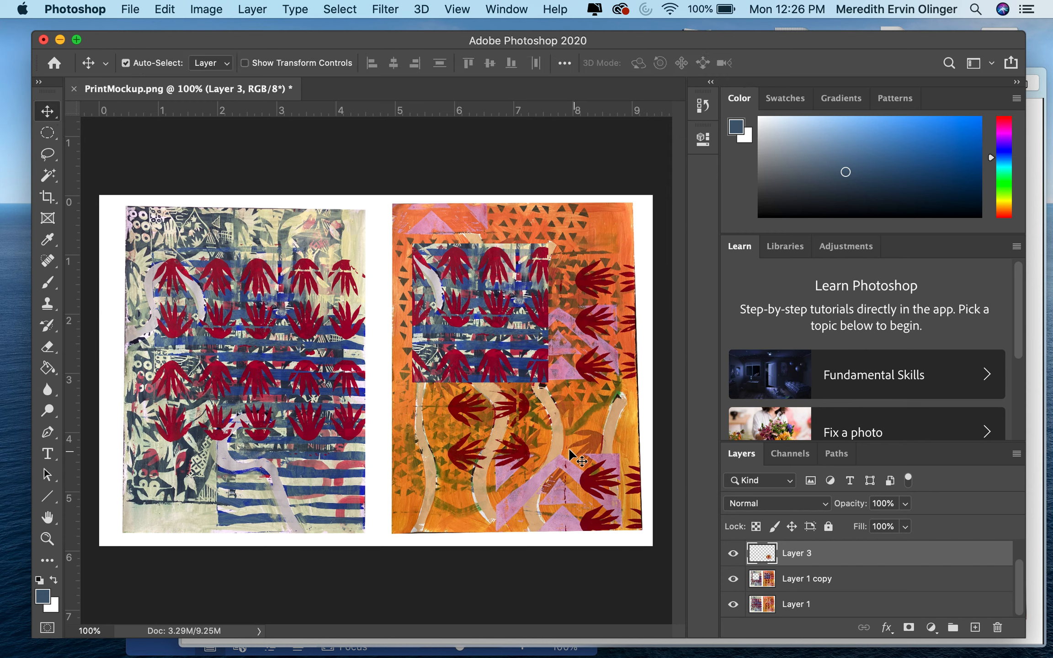
{"action": "left_click_drag", "start_coordinate": [565, 446], "coordinate": [264, 463]}
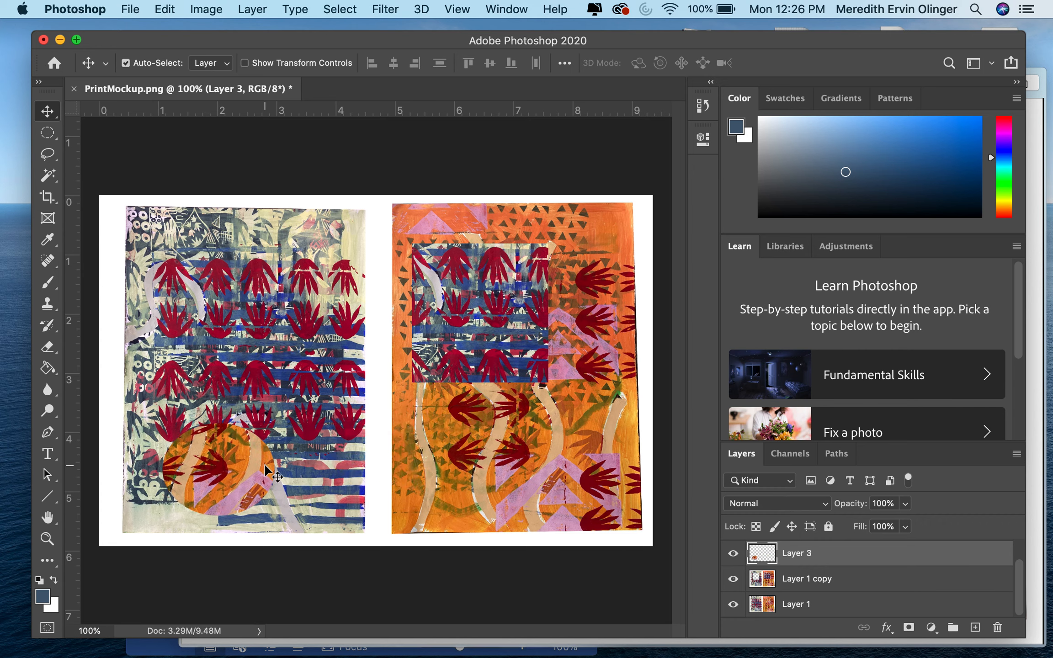
{"action": "scroll", "coordinate": [818, 570], "scroll_direction": "up", "scroll_amount": 1}
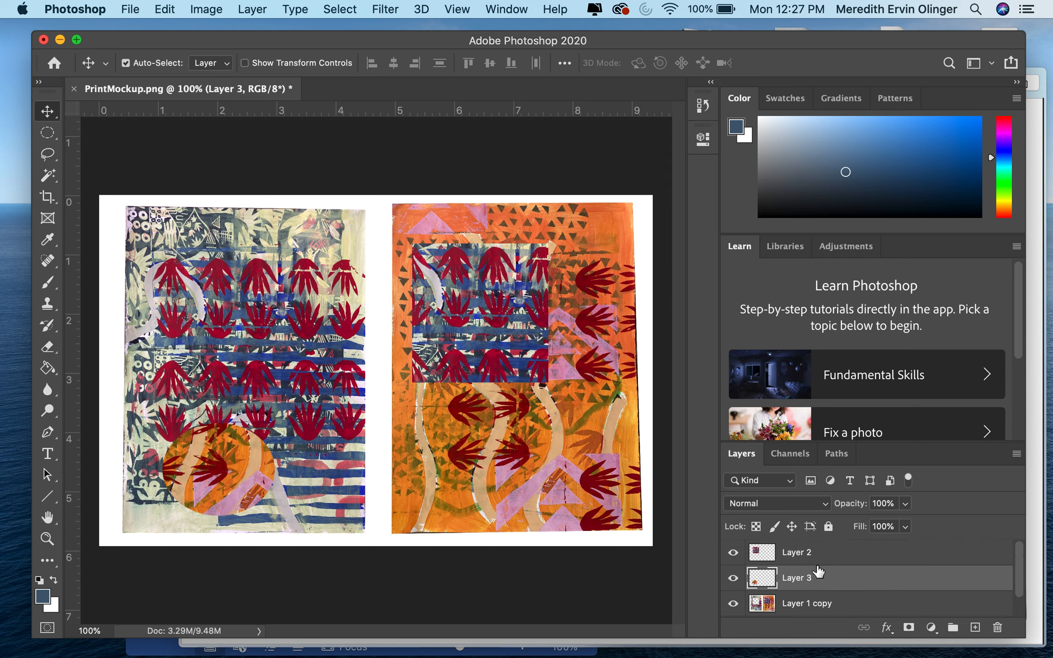
{"action": "left_click_drag", "start_coordinate": [820, 581], "coordinate": [818, 552]}
{"action": "left_click_drag", "start_coordinate": [258, 462], "coordinate": [240, 272]}
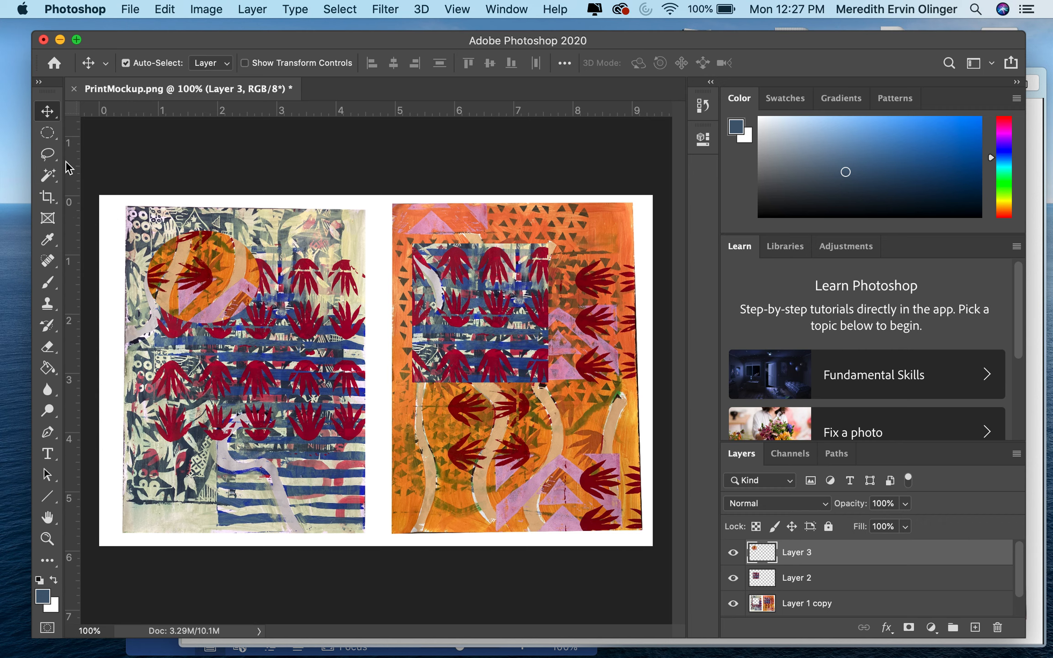
Hide Layer 1, merge the remaining visible layers into one, and show Layer 1 again.
{"action": "left_click", "coordinate": [59, 133]}
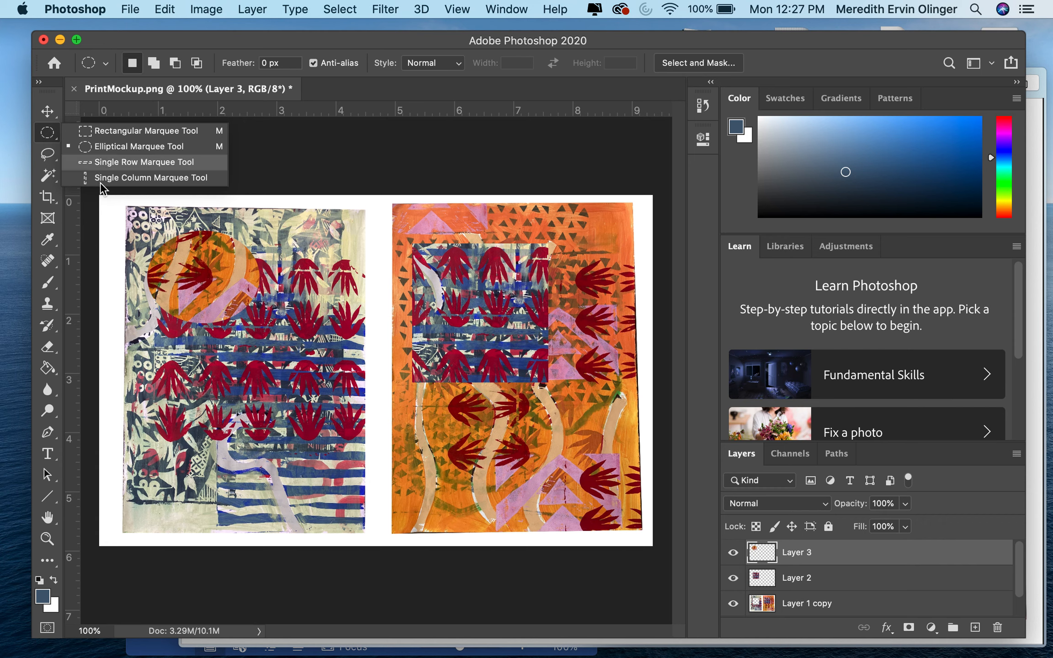
{"action": "left_click", "coordinate": [48, 160]}
{"action": "scroll", "coordinate": [809, 560], "scroll_direction": "down", "scroll_amount": 1}
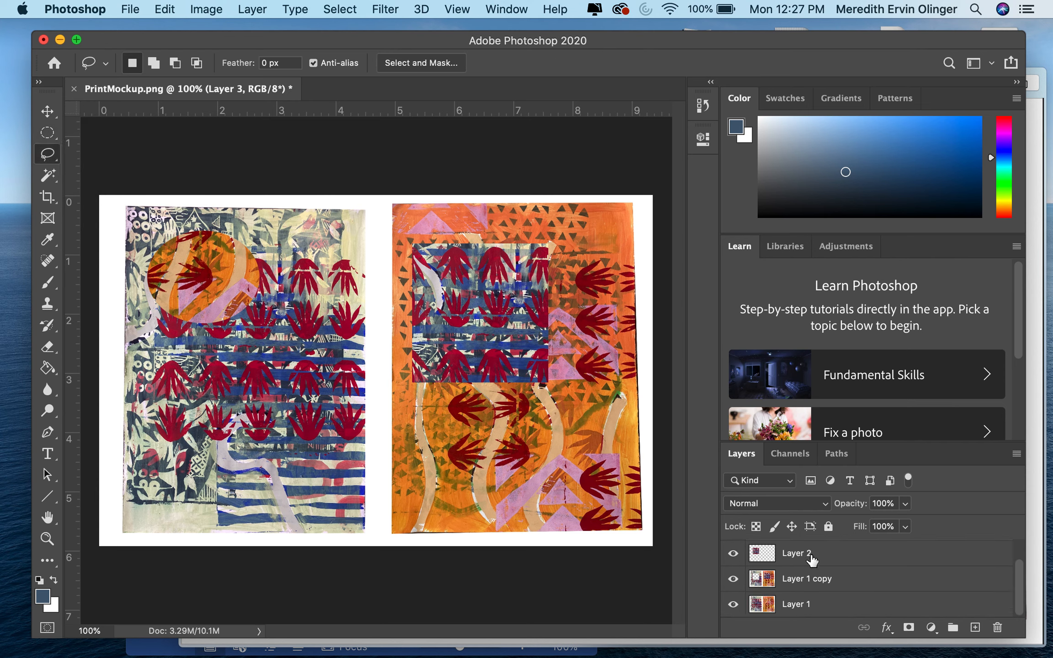
{"action": "left_click", "coordinate": [732, 604]}
{"action": "left_click", "coordinate": [252, 13]}
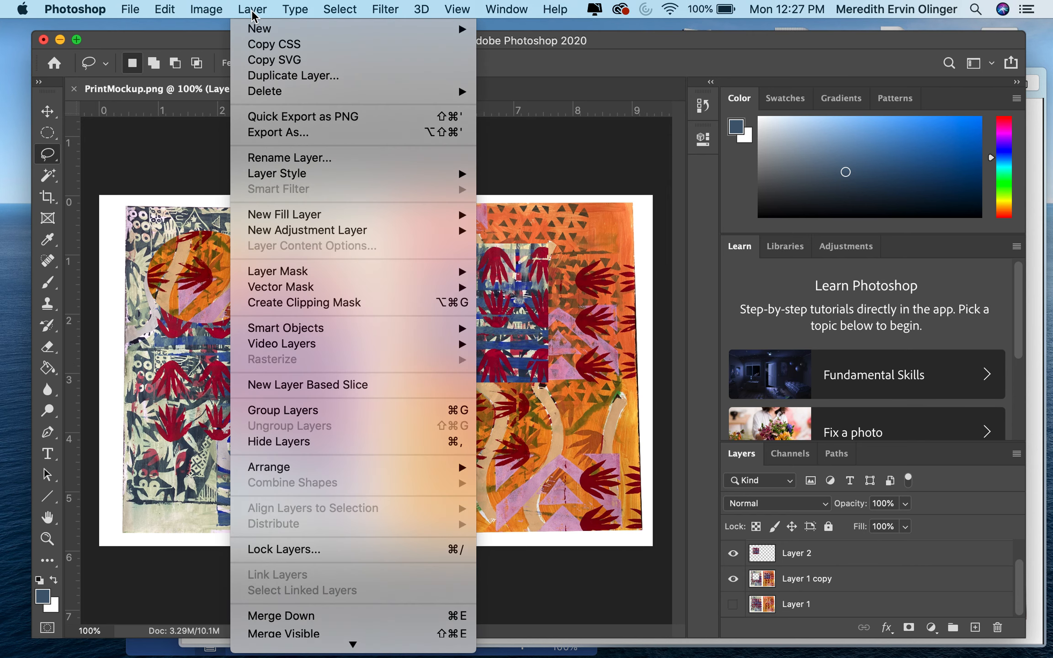
{"action": "left_click", "coordinate": [298, 633]}
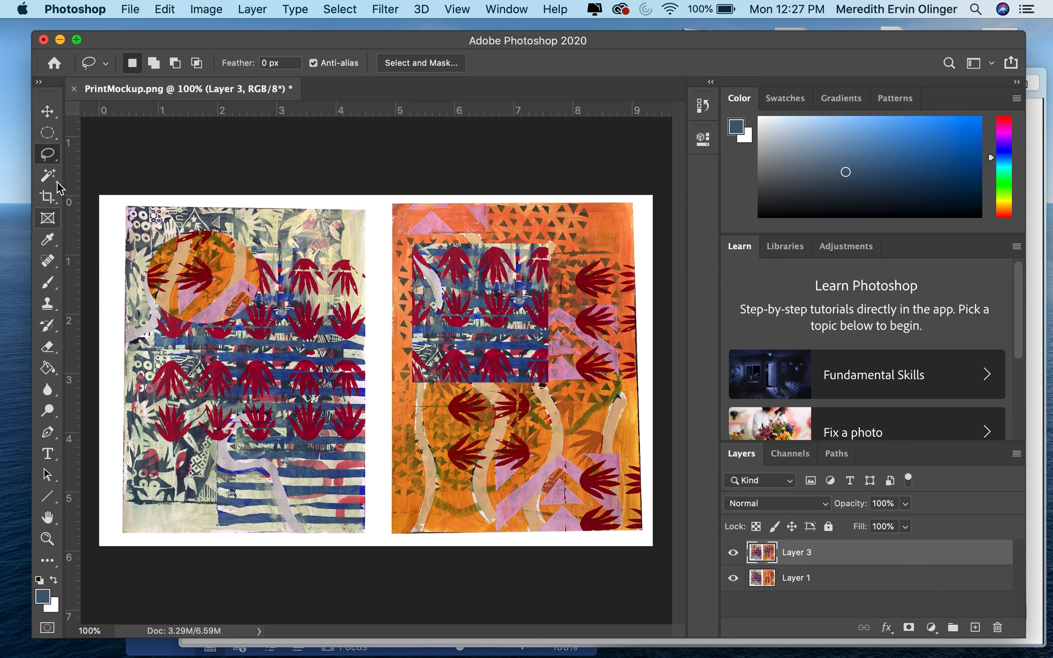
Outline an irregular straight-sided selection across the left print with the Polygonal Lasso, starting and closing inside the orange ellipse.
{"action": "right_click", "coordinate": [47, 156]}
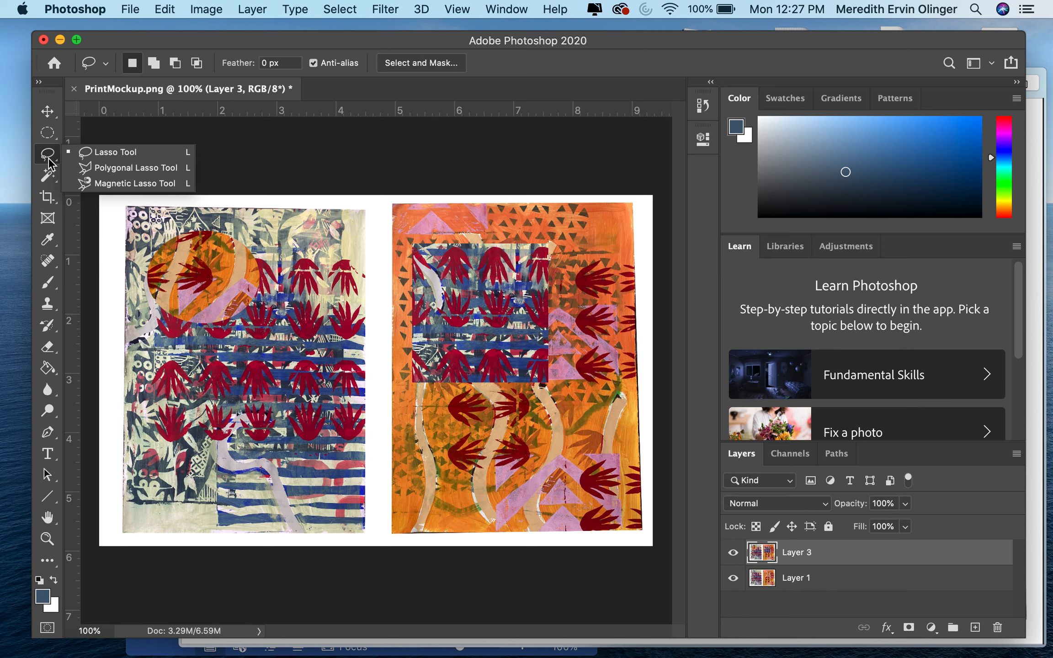
{"action": "left_click", "coordinate": [142, 167]}
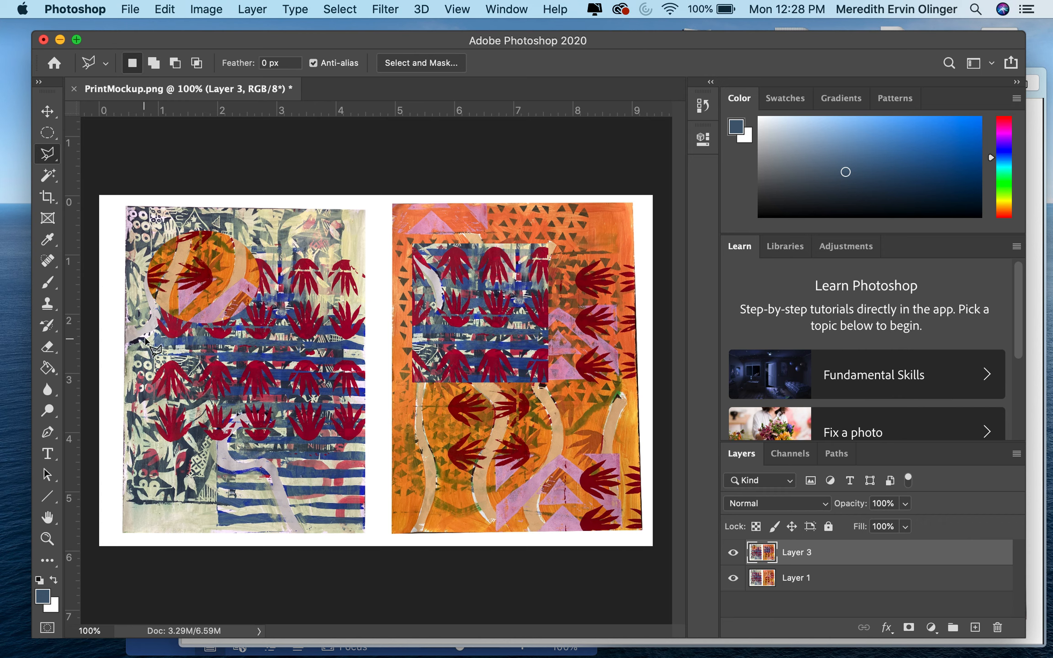
{"action": "left_click", "coordinate": [191, 267]}
{"action": "left_click", "coordinate": [147, 362]}
{"action": "left_click", "coordinate": [189, 435]}
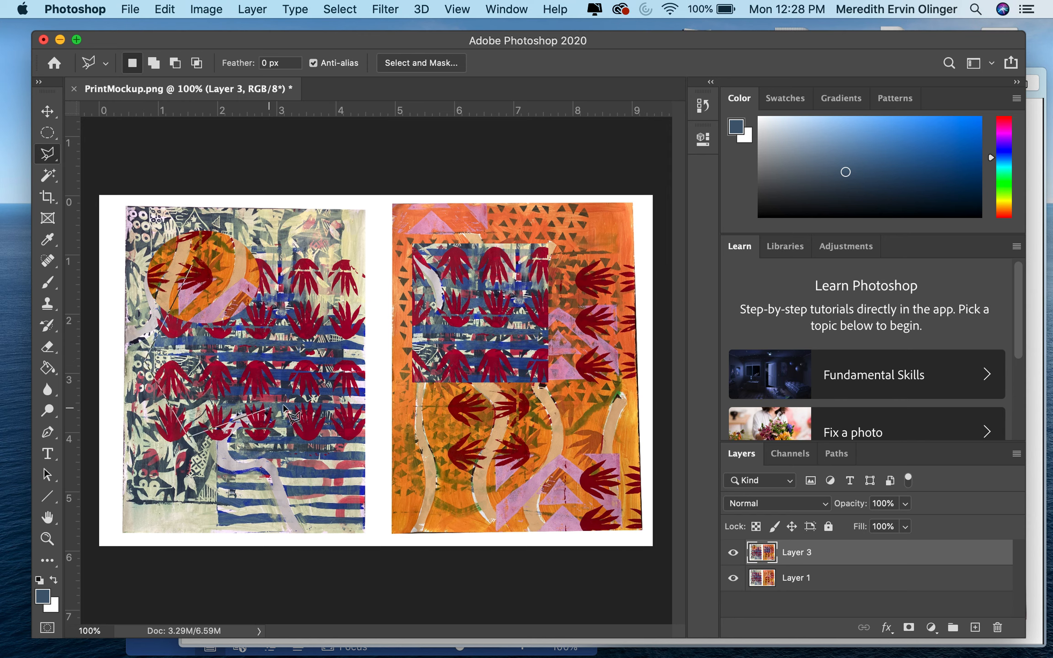
{"action": "left_click", "coordinate": [299, 403]}
{"action": "left_click", "coordinate": [244, 338]}
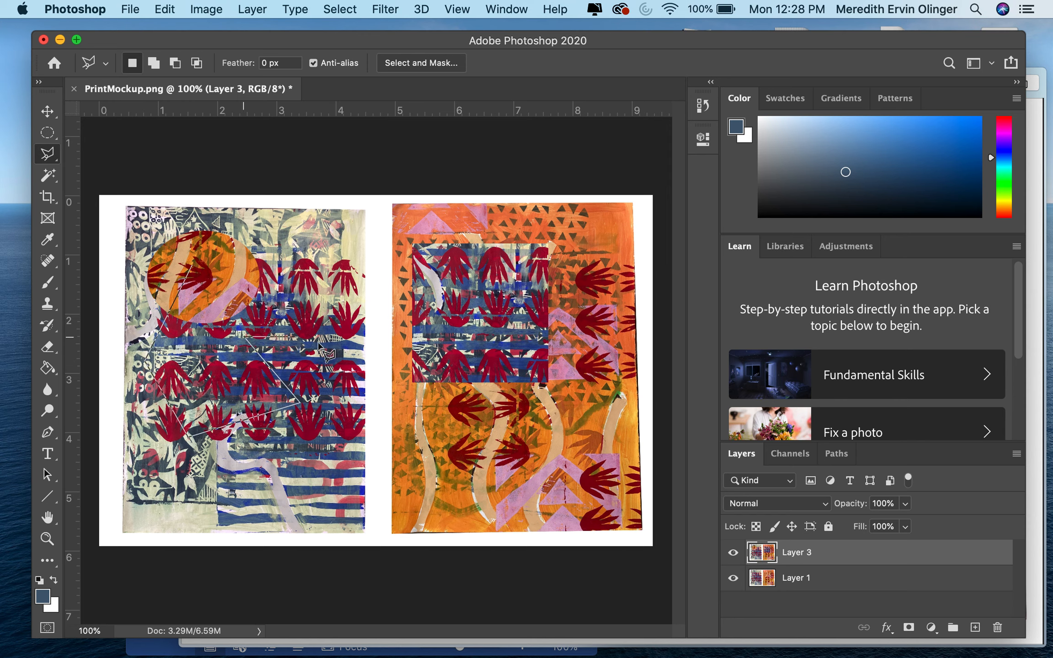
{"action": "left_click", "coordinate": [328, 337]}
{"action": "left_click", "coordinate": [309, 250]}
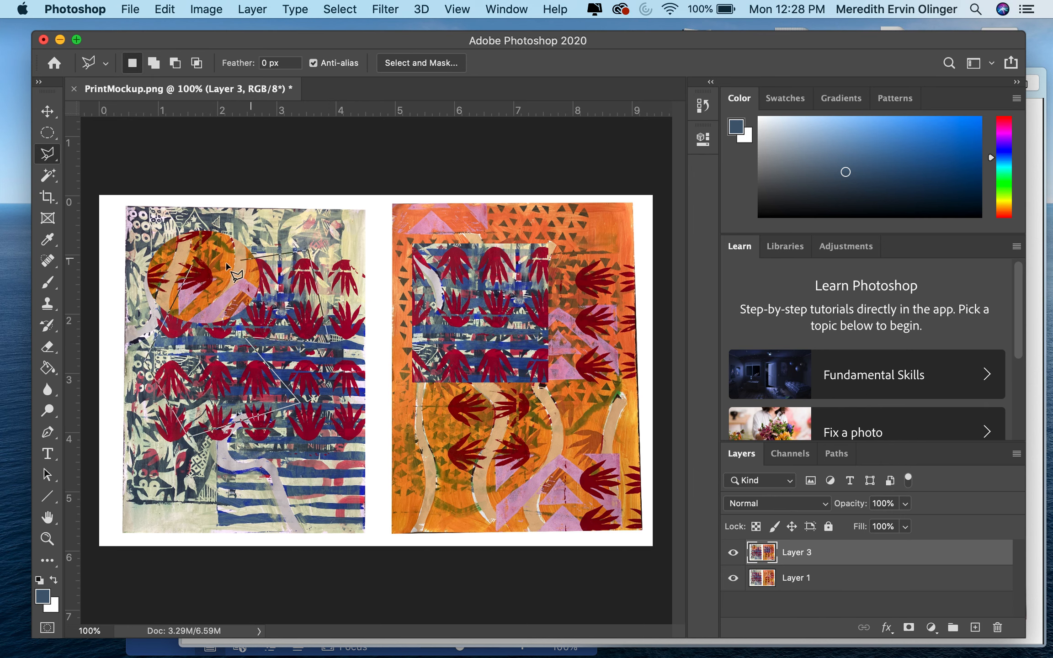
{"action": "left_click", "coordinate": [193, 267]}
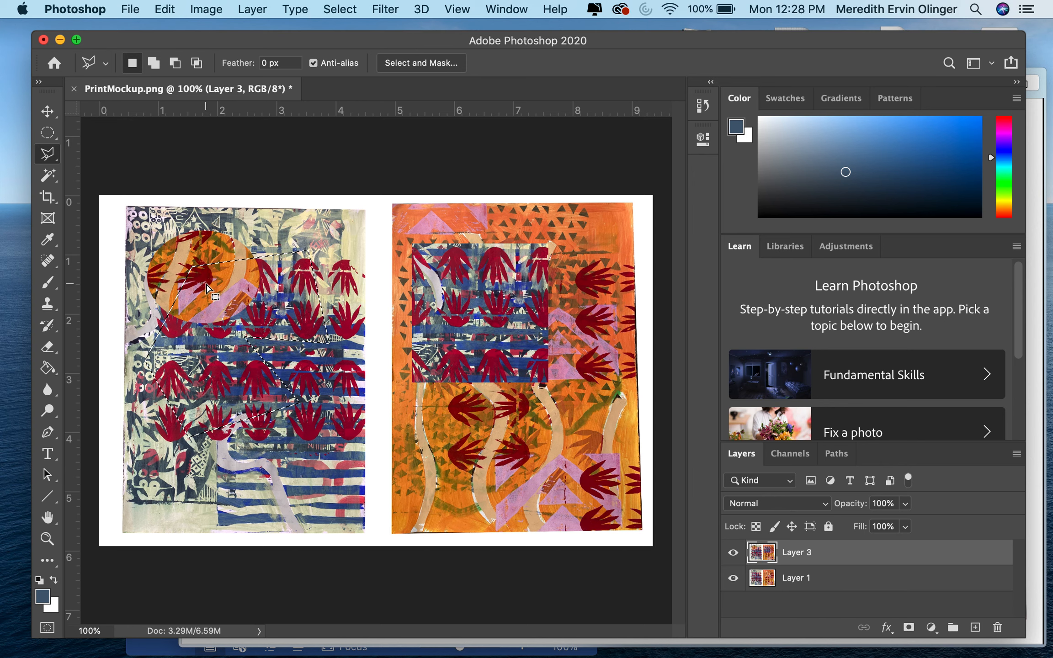
Copy the polygonal selection to its own layer, view it alone, and move the cutout across the gap between the two prints.
{"action": "key", "text": "super+j"}
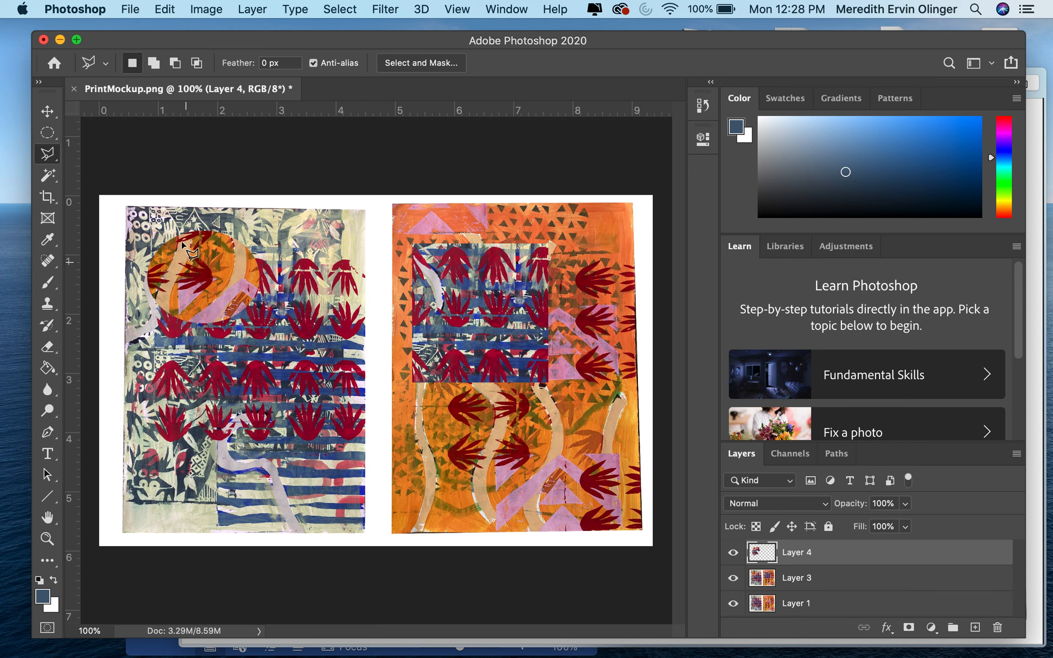
{"action": "left_click", "coordinate": [47, 112]}
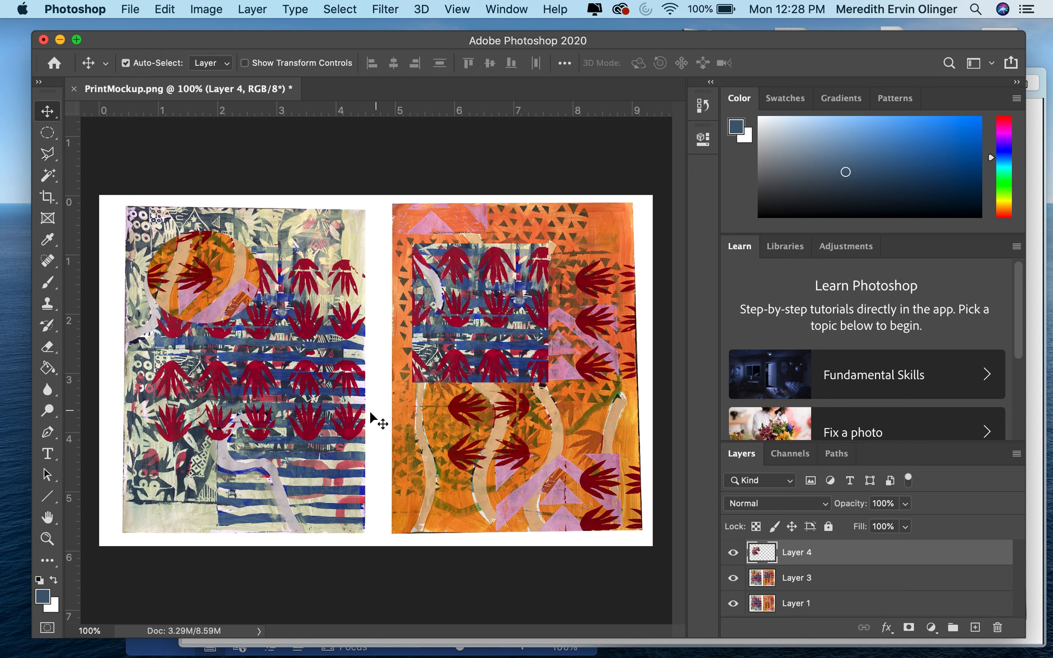
{"action": "left_click", "coordinate": [733, 603]}
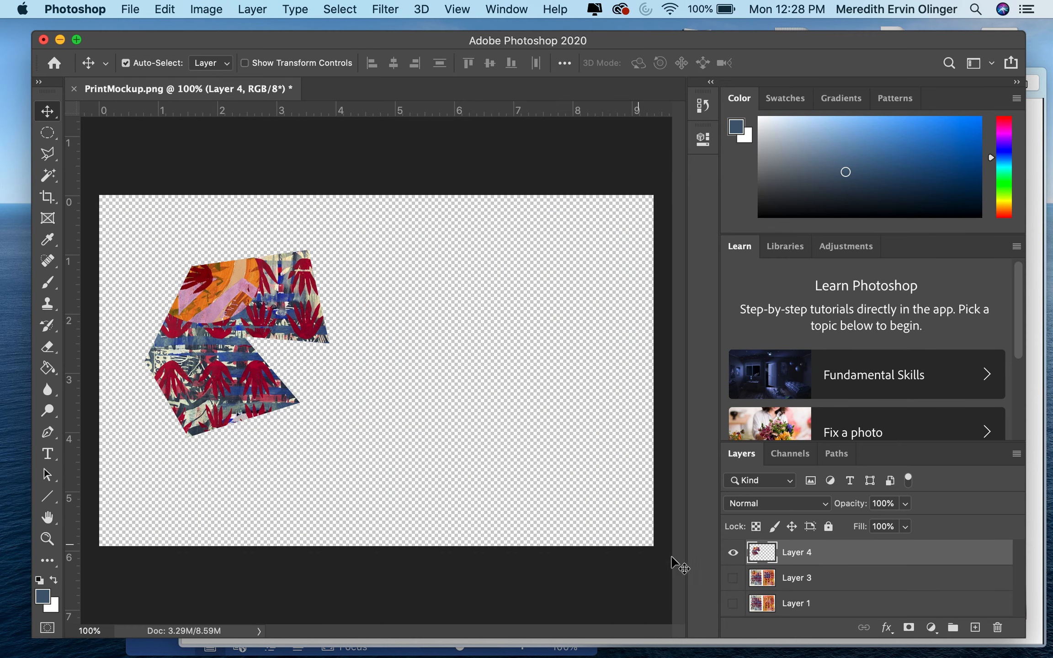
{"action": "left_click_drag", "start_coordinate": [265, 302], "coordinate": [468, 329]}
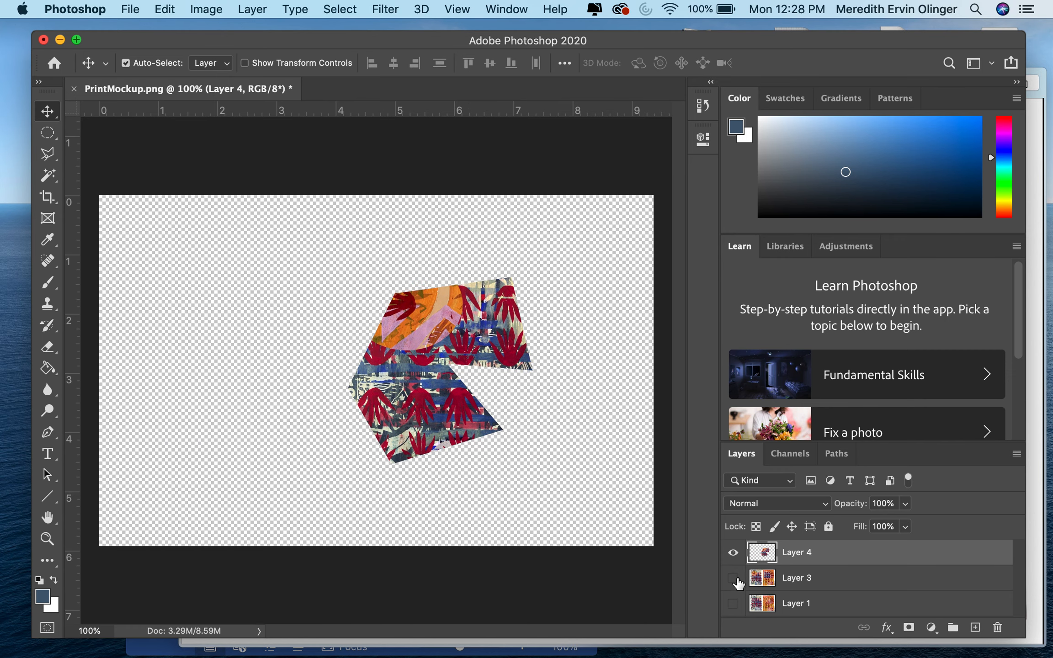
{"action": "left_click", "coordinate": [733, 578]}
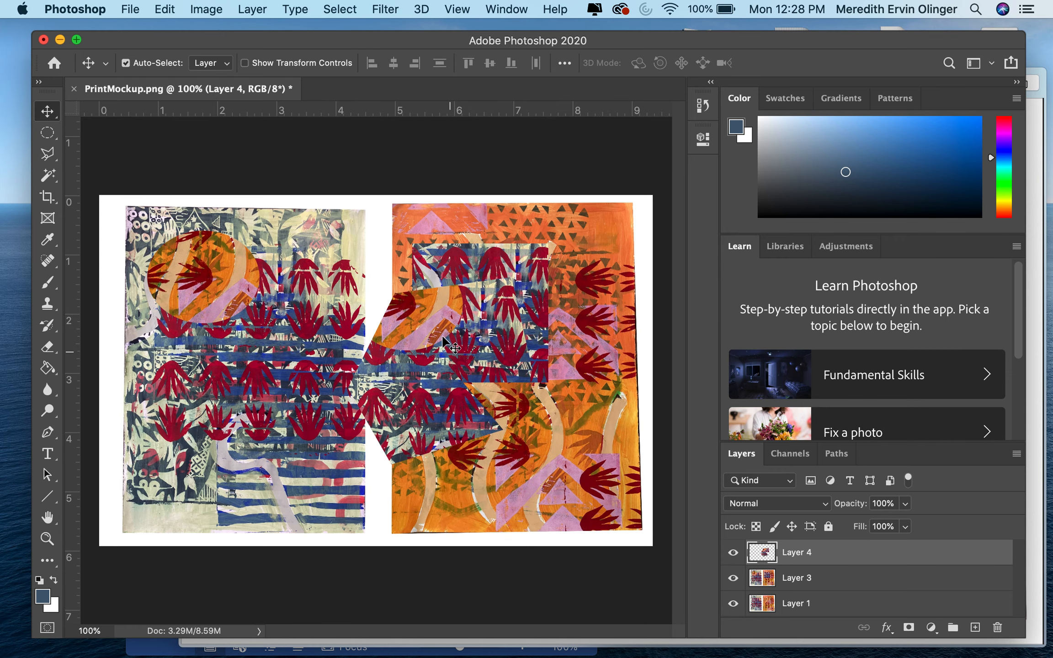
{"action": "left_click_drag", "start_coordinate": [453, 338], "coordinate": [389, 351]}
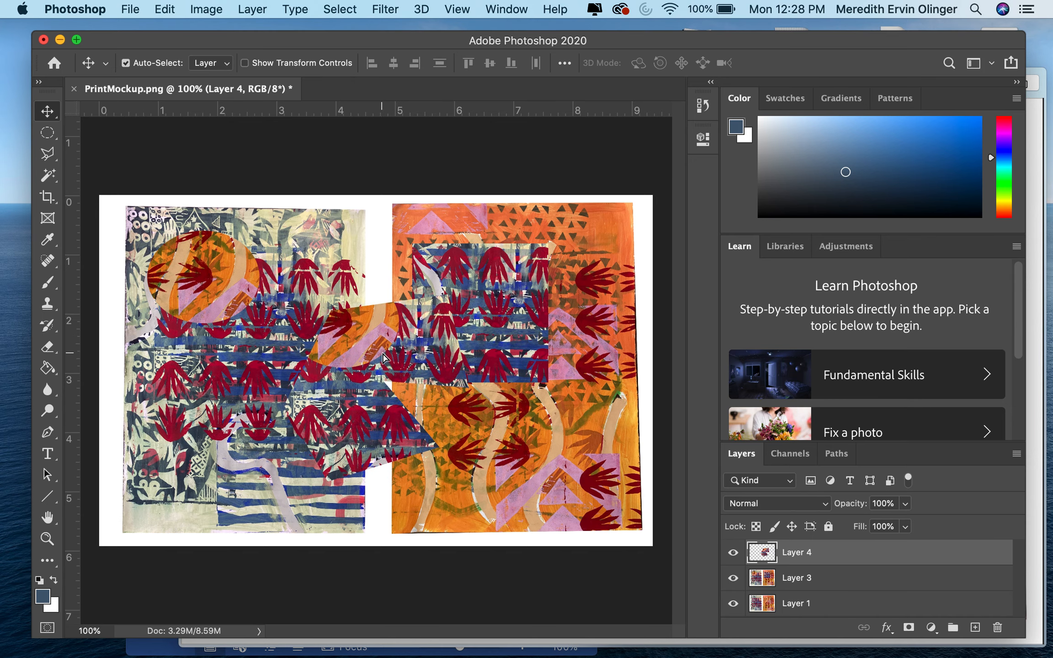
Rotate the Layer 4 cutout to 109.75° and place it on the right print, overlapping the lower part of the square cutout.
{"action": "left_click", "coordinate": [163, 9]}
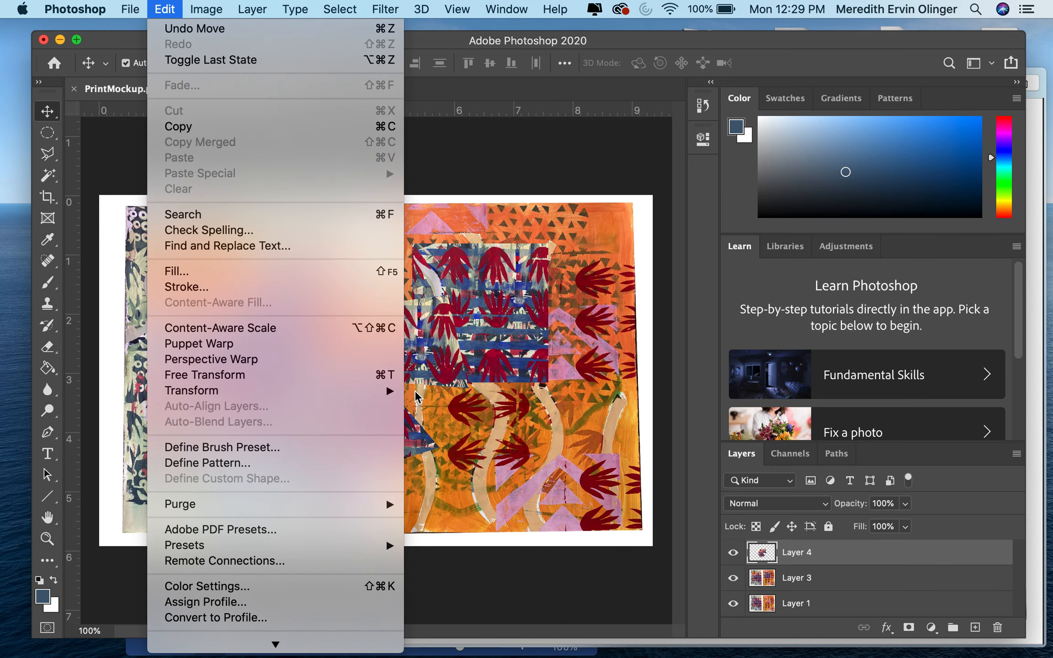
{"action": "left_click", "coordinate": [457, 407]}
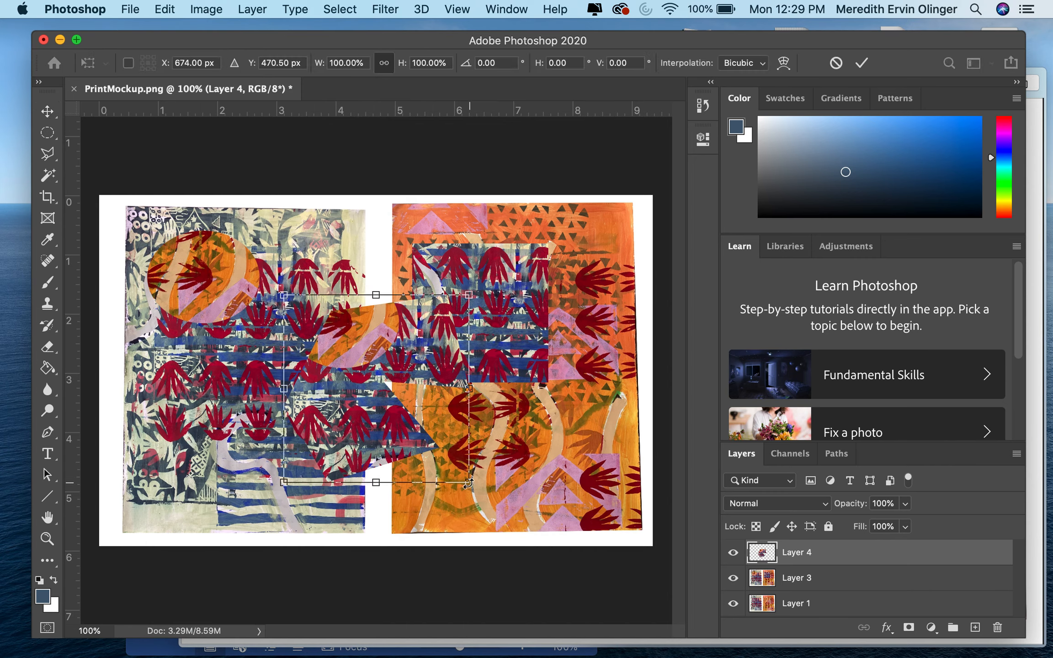
{"action": "left_click_drag", "start_coordinate": [400, 508], "coordinate": [207, 459]}
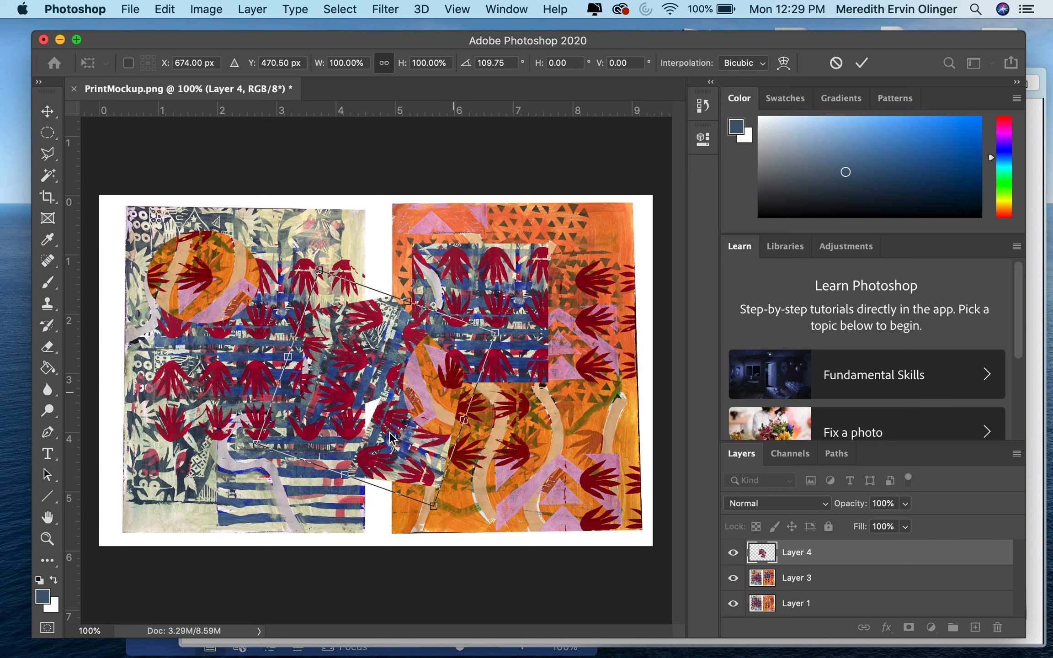
{"action": "left_click", "coordinate": [47, 111]}
{"action": "left_click_drag", "start_coordinate": [395, 358], "coordinate": [546, 452]}
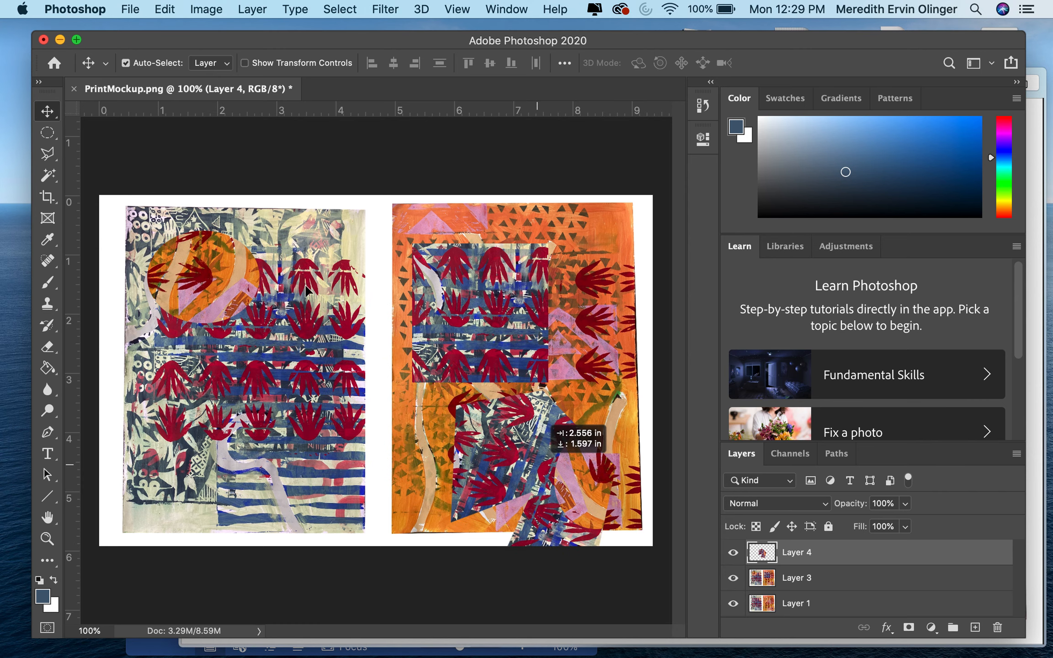
{"action": "left_click_drag", "start_coordinate": [461, 408], "coordinate": [472, 361]}
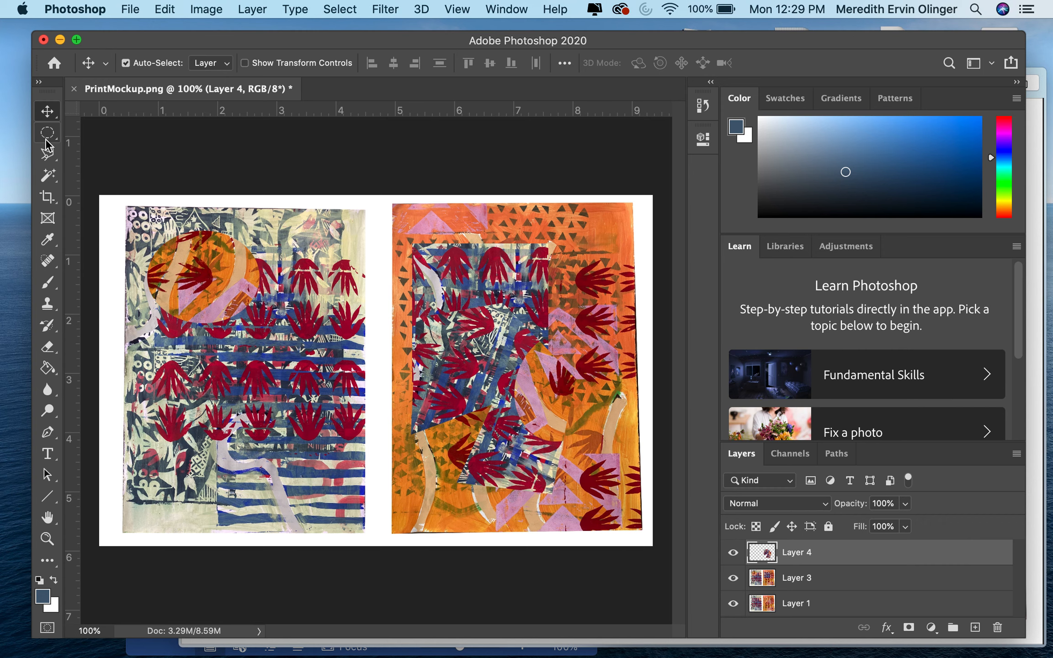
Select the entire left print with the Polygonal Lasso by outlining it along its four corners.
{"action": "left_click", "coordinate": [47, 154]}
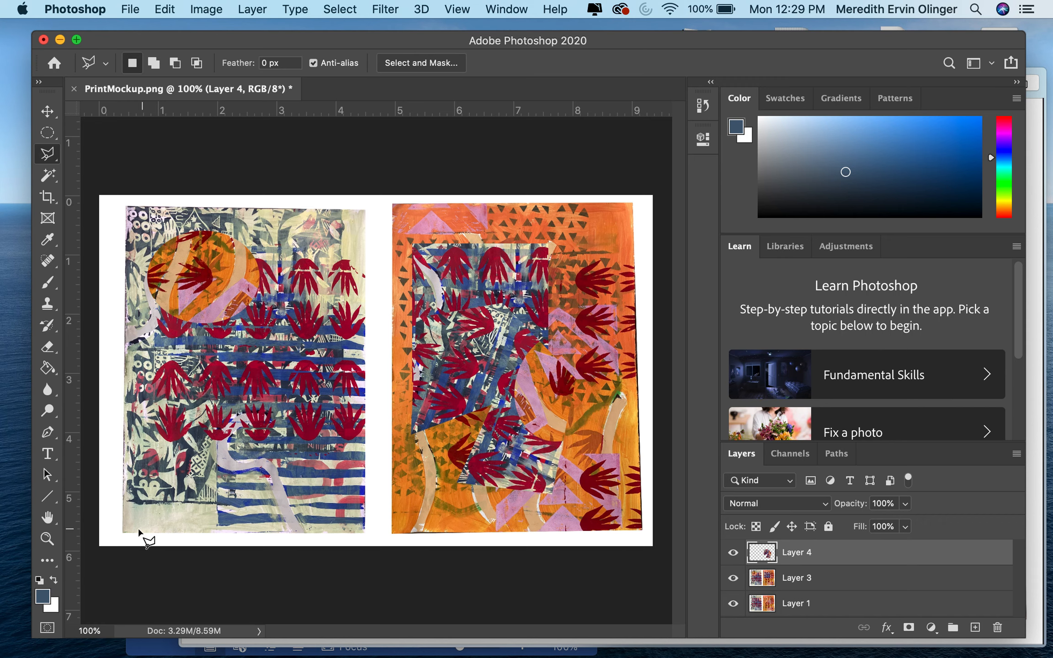
{"action": "left_click", "coordinate": [126, 207]}
{"action": "left_click", "coordinate": [363, 210]}
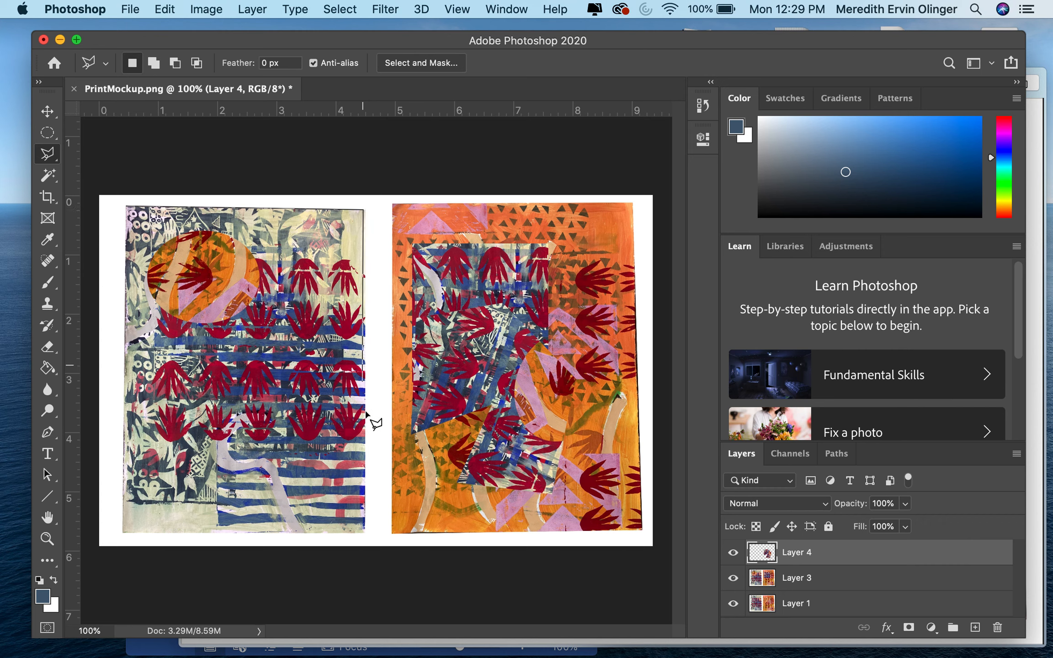
{"action": "left_click", "coordinate": [364, 532]}
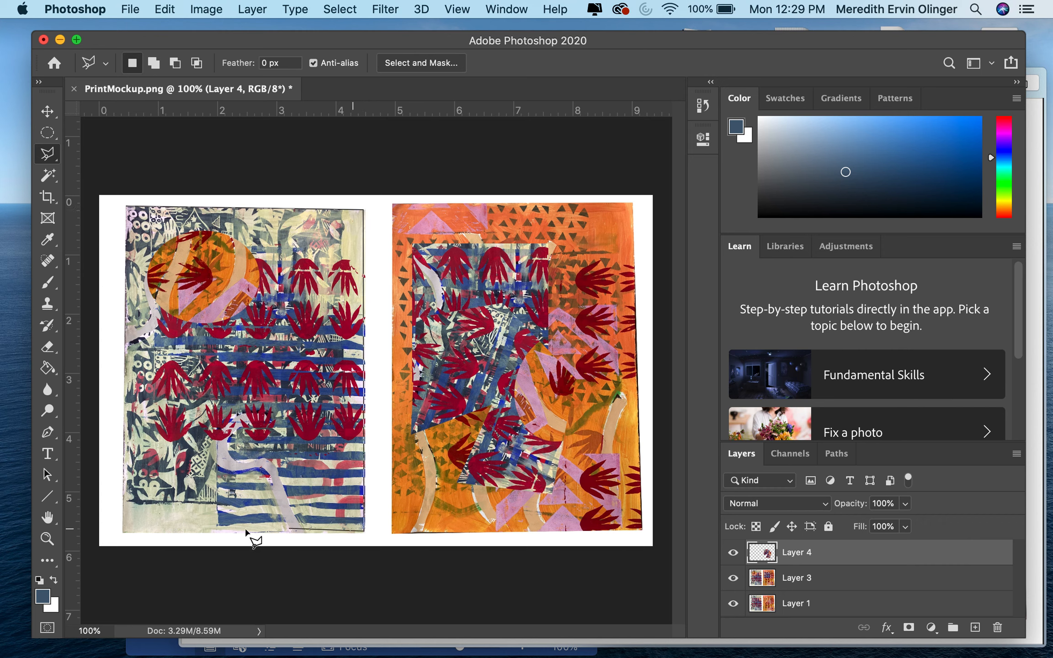
{"action": "left_click", "coordinate": [122, 532]}
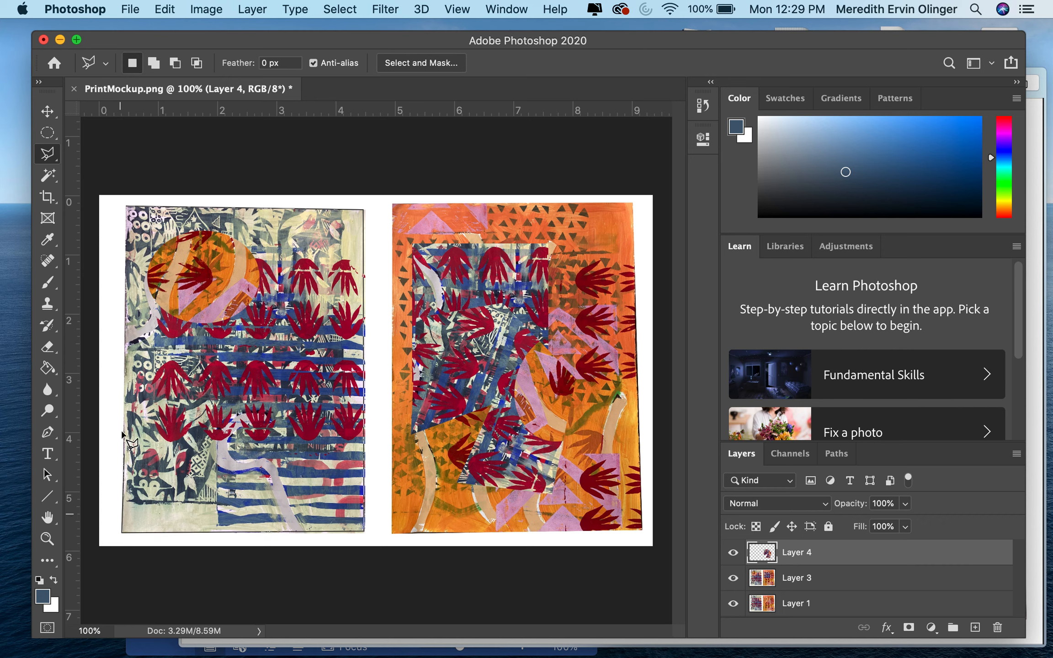
{"action": "left_click", "coordinate": [128, 208]}
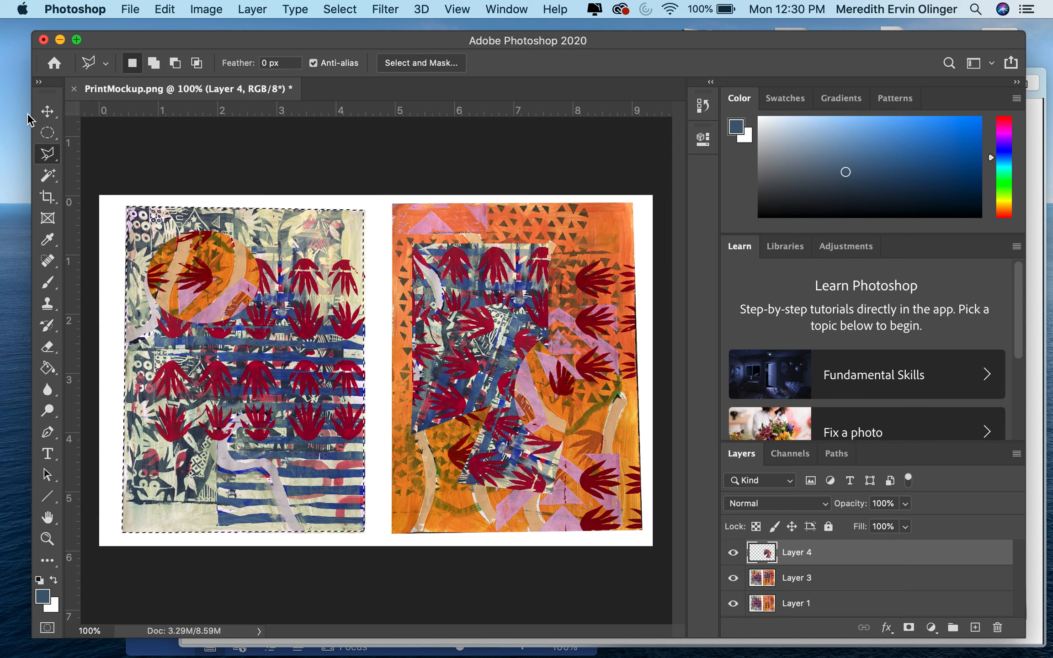
Move the selected left print on Layer 3 rightward so it partly overlaps the right print, and deselect it.
{"action": "left_click", "coordinate": [48, 108]}
{"action": "left_click_drag", "start_coordinate": [253, 312], "coordinate": [346, 299]}
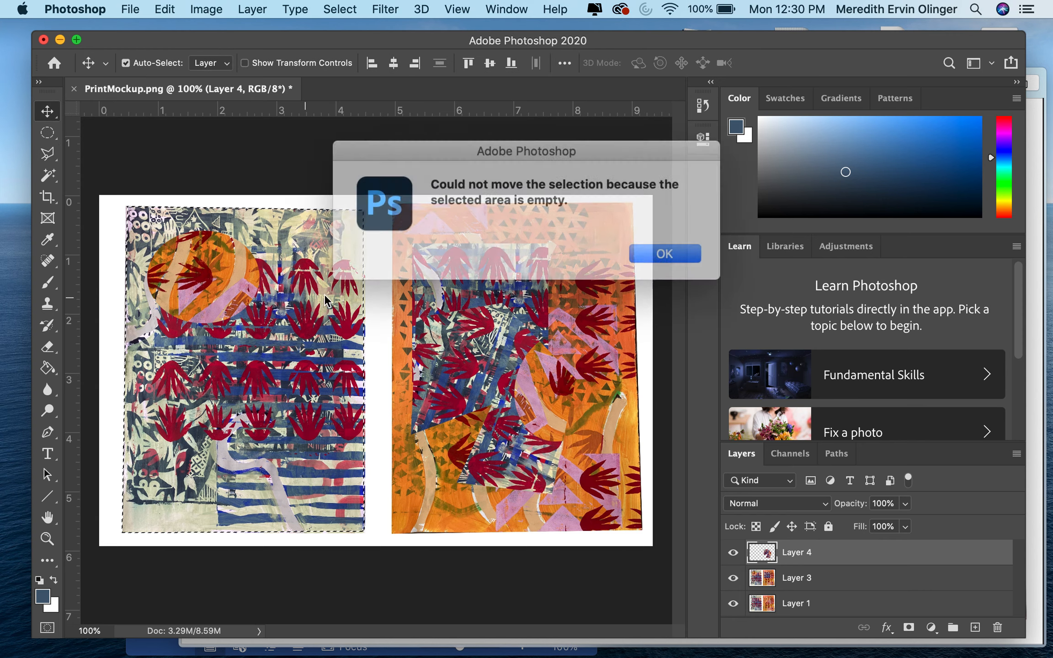
{"action": "left_click", "coordinate": [643, 250]}
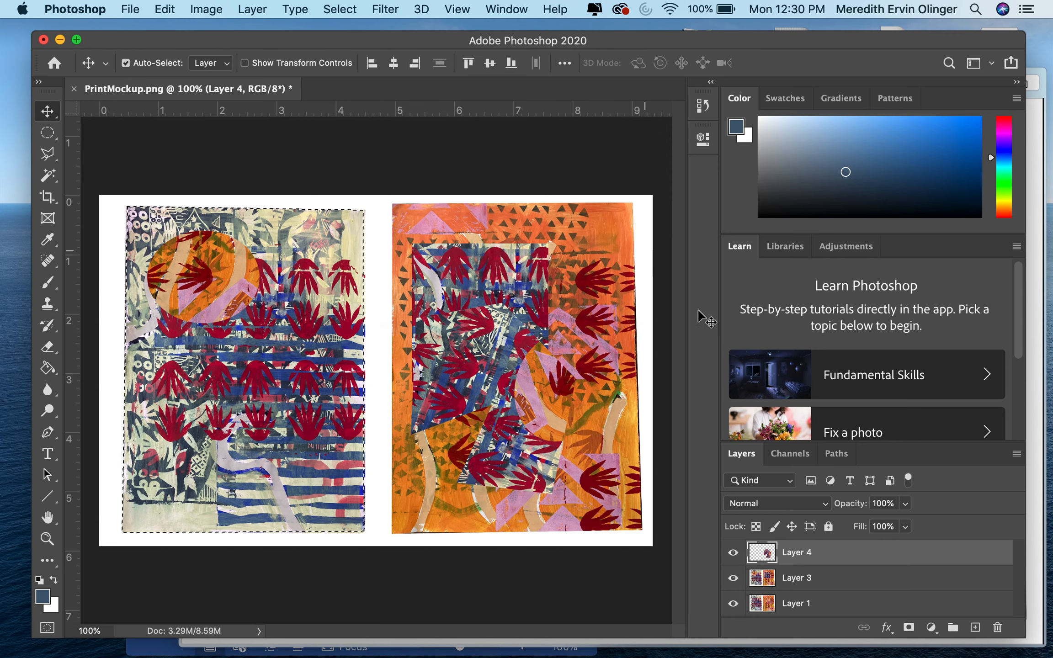
{"action": "left_click", "coordinate": [840, 580]}
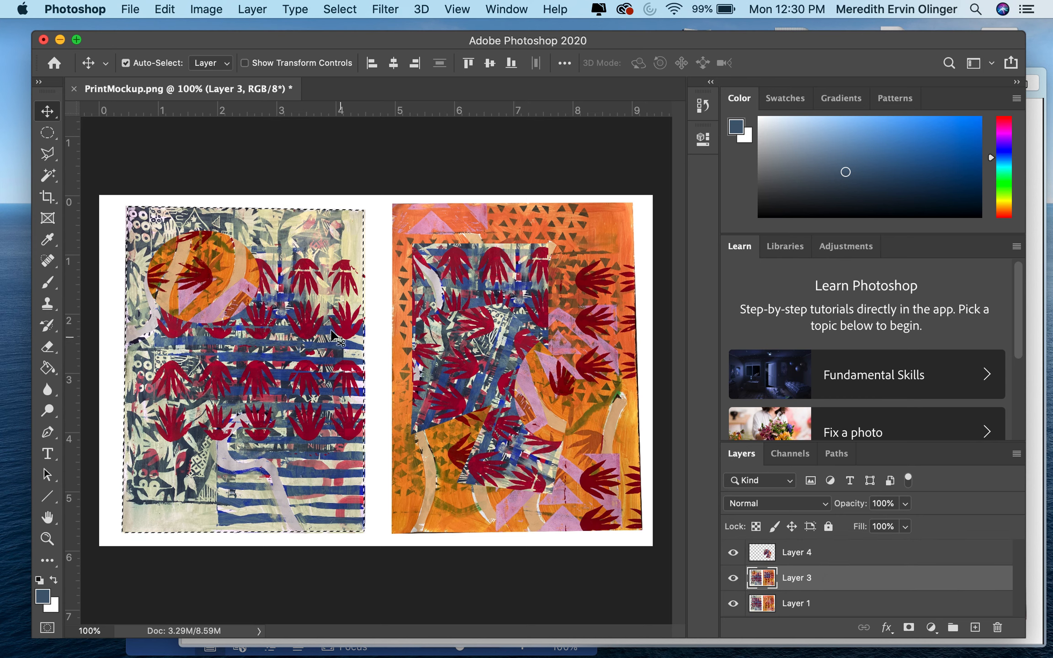
{"action": "left_click_drag", "start_coordinate": [298, 329], "coordinate": [383, 325]}
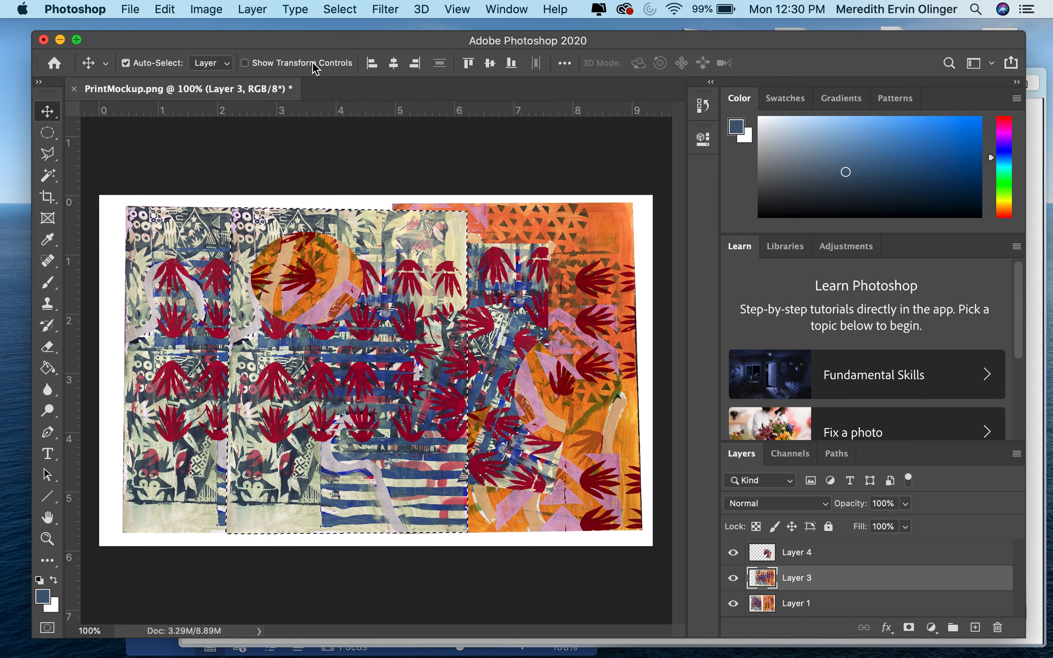
{"action": "left_click", "coordinate": [350, 10]}
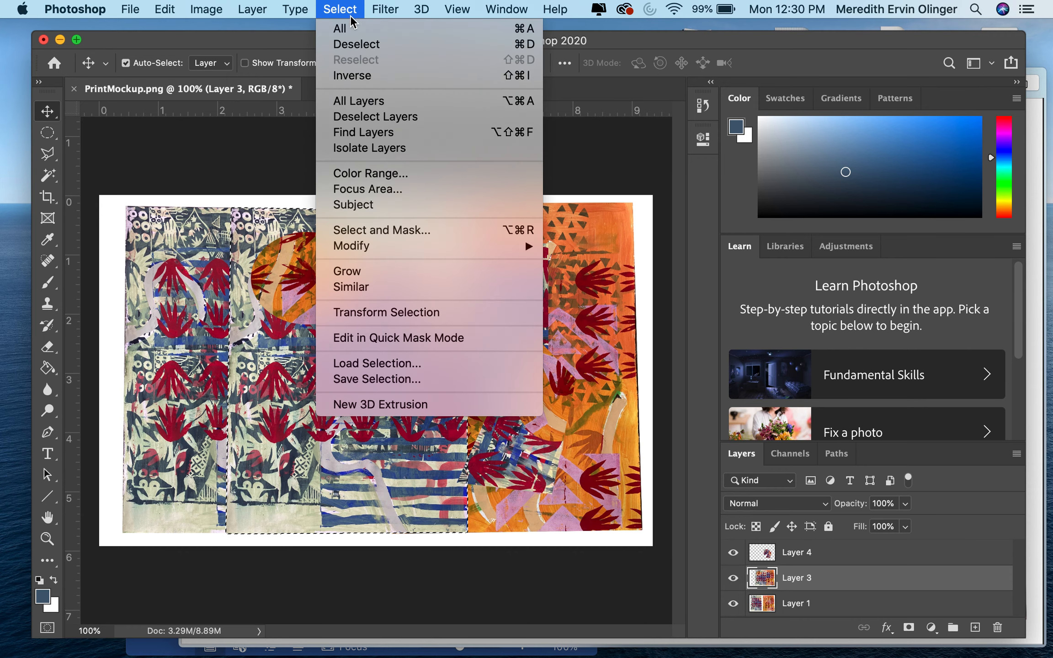
{"action": "left_click", "coordinate": [359, 44]}
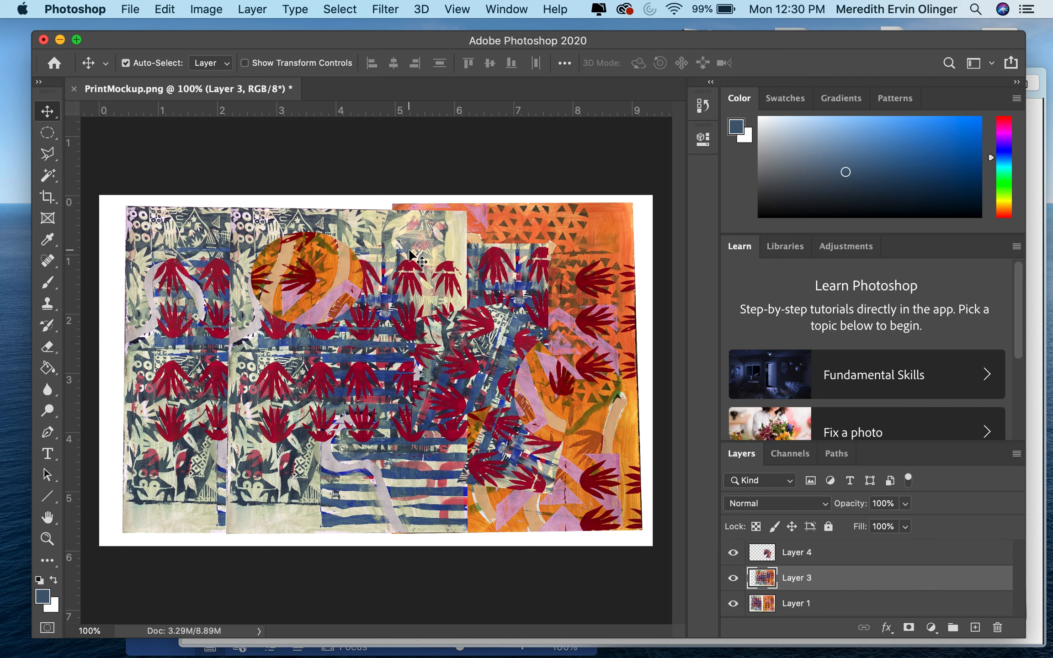
Switch from the Polygonal Lasso to the freehand Lasso tool.
{"action": "left_click", "coordinate": [46, 154]}
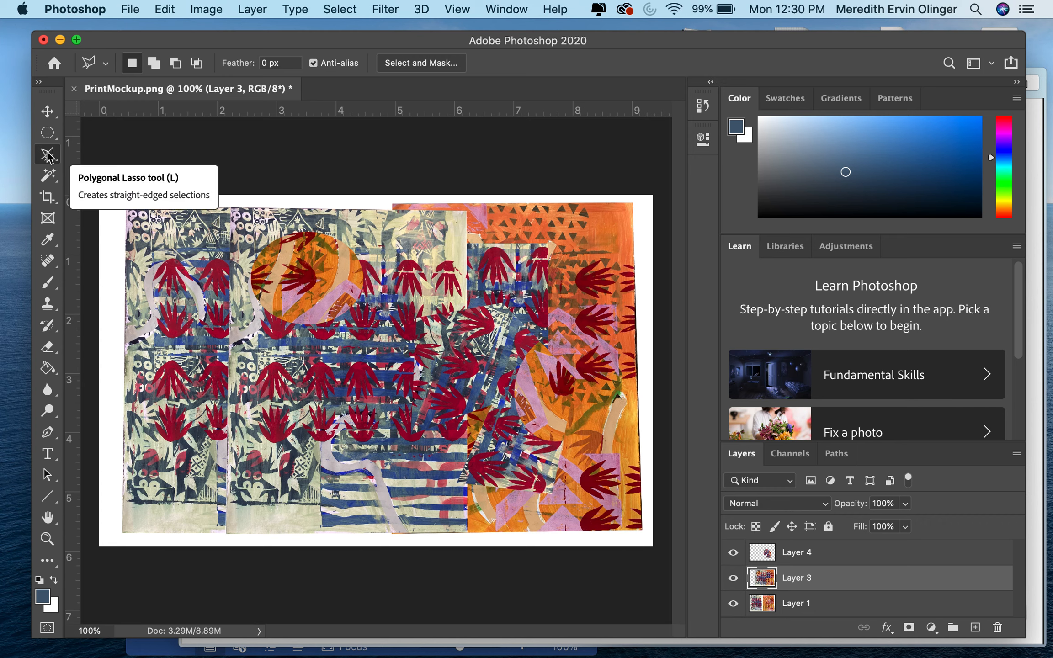
{"action": "right_click", "coordinate": [48, 156]}
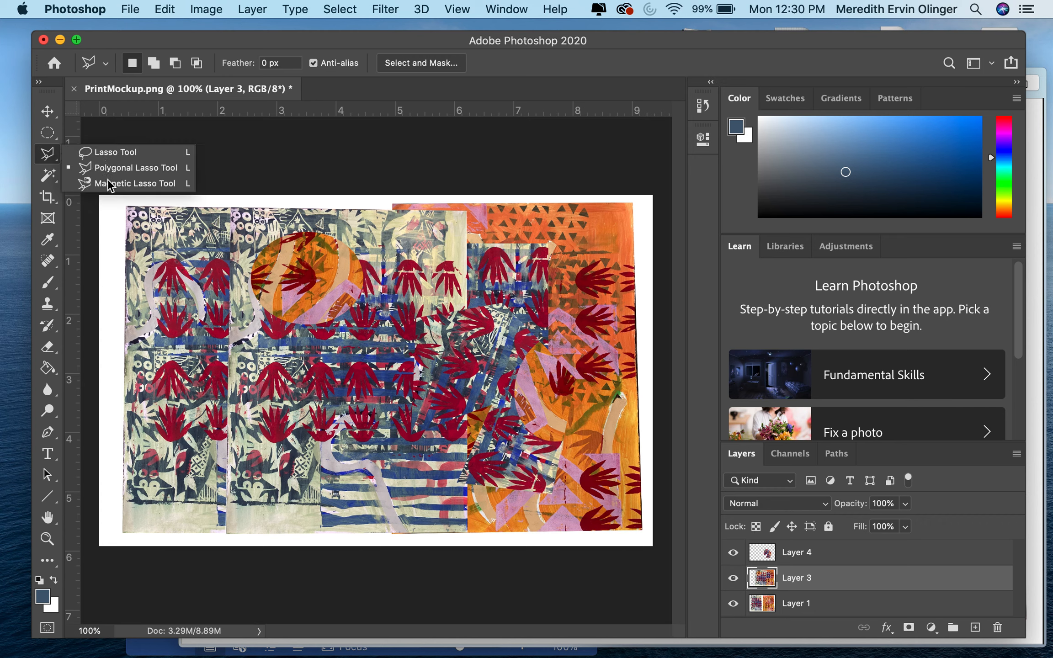
{"action": "left_click", "coordinate": [103, 150]}
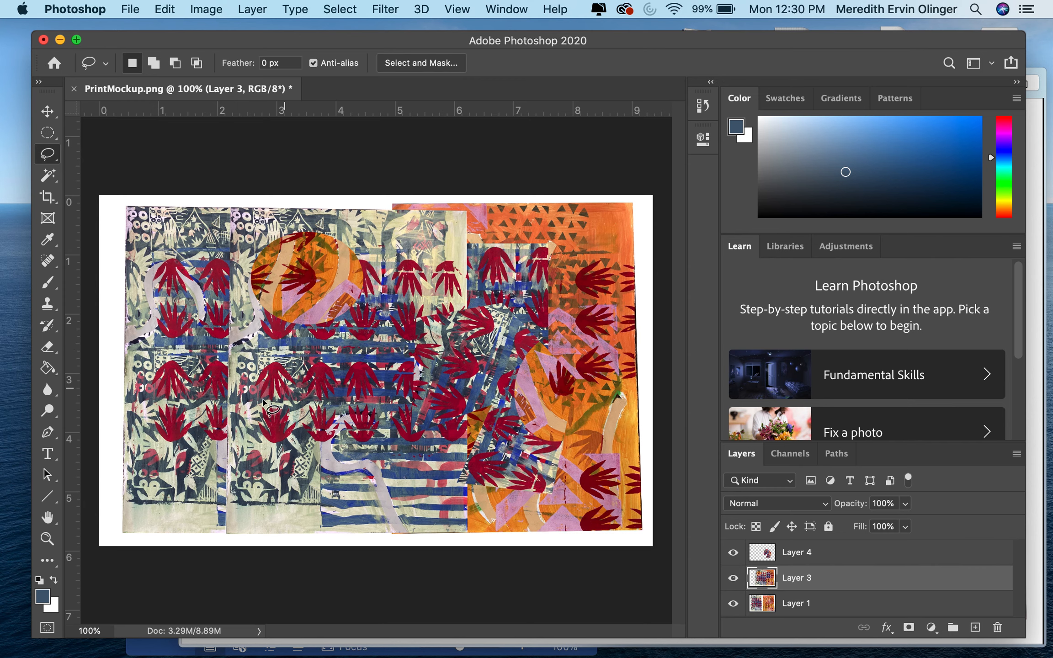
Try to outline a freehand shape on the left print with Layer 3 active and move it downward.
{"action": "mouse_move", "coordinate": [135, 289]}
{"action": "left_mouse_down"}
{"action": "mouse_move", "coordinate": [157, 338]}
{"action": "mouse_move", "coordinate": [185, 348]}
{"action": "mouse_move", "coordinate": [230, 342]}
{"action": "mouse_move", "coordinate": [246, 316]}
{"action": "mouse_move", "coordinate": [236, 255]}
{"action": "mouse_move", "coordinate": [201, 240]}
{"action": "mouse_move", "coordinate": [146, 252]}
{"action": "mouse_move", "coordinate": [136, 291]}
{"action": "left_mouse_up"}
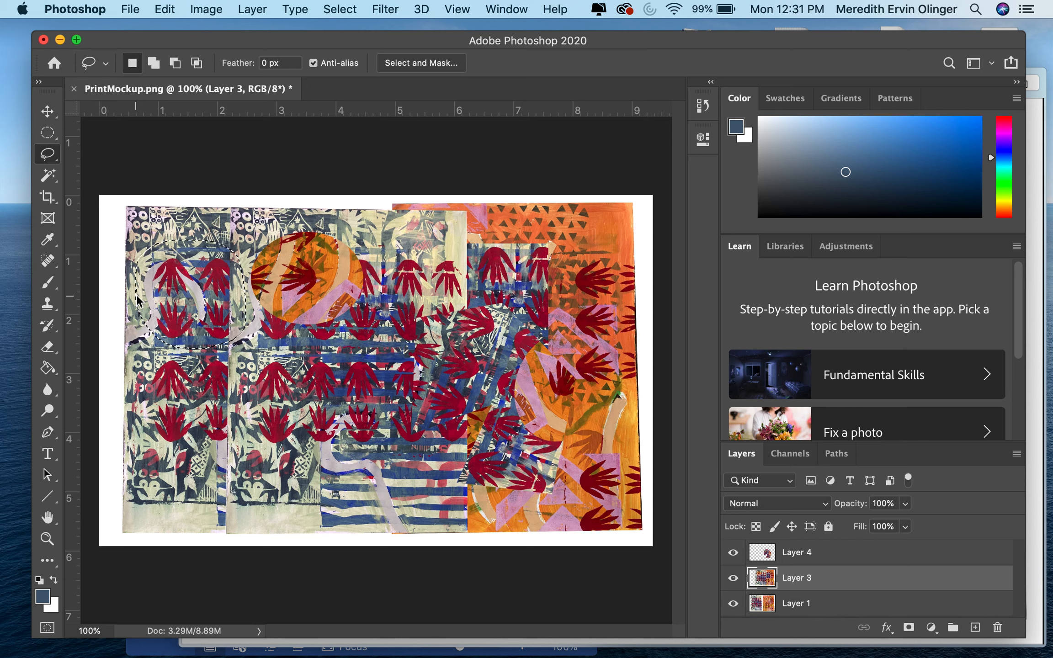
{"action": "left_click", "coordinate": [48, 111]}
{"action": "mouse_move", "coordinate": [215, 289]}
{"action": "left_mouse_down"}
{"action": "mouse_move", "coordinate": [314, 289]}
{"action": "mouse_move", "coordinate": [379, 341]}
{"action": "mouse_move", "coordinate": [182, 392]}
{"action": "mouse_move", "coordinate": [150, 394]}
{"action": "mouse_move", "coordinate": [147, 383]}
{"action": "left_mouse_up"}
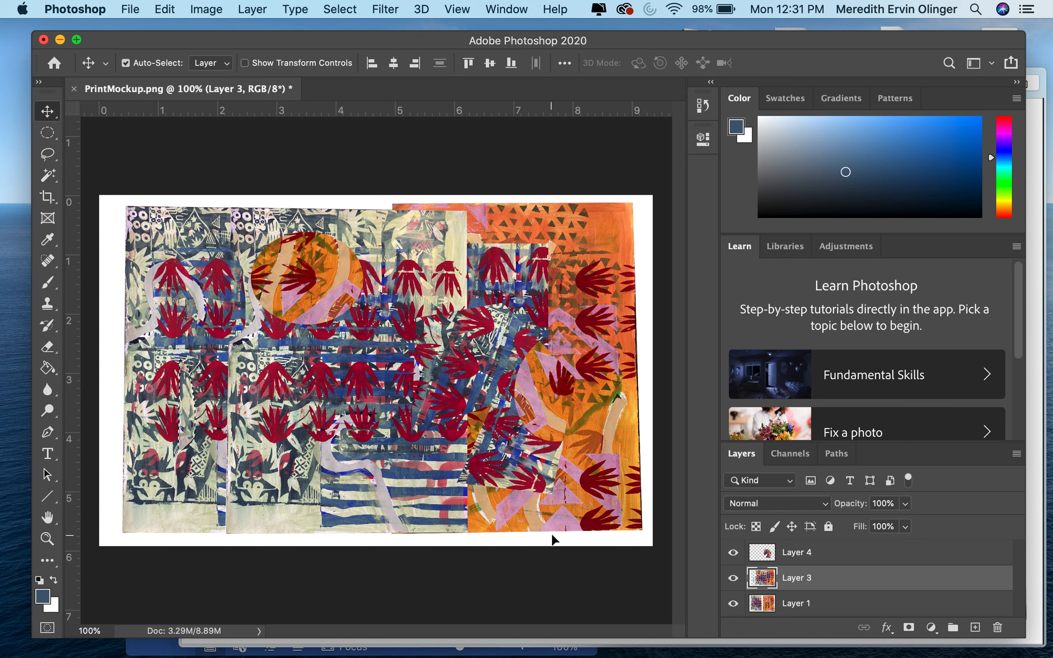
{"action": "key", "text": "super+d"}
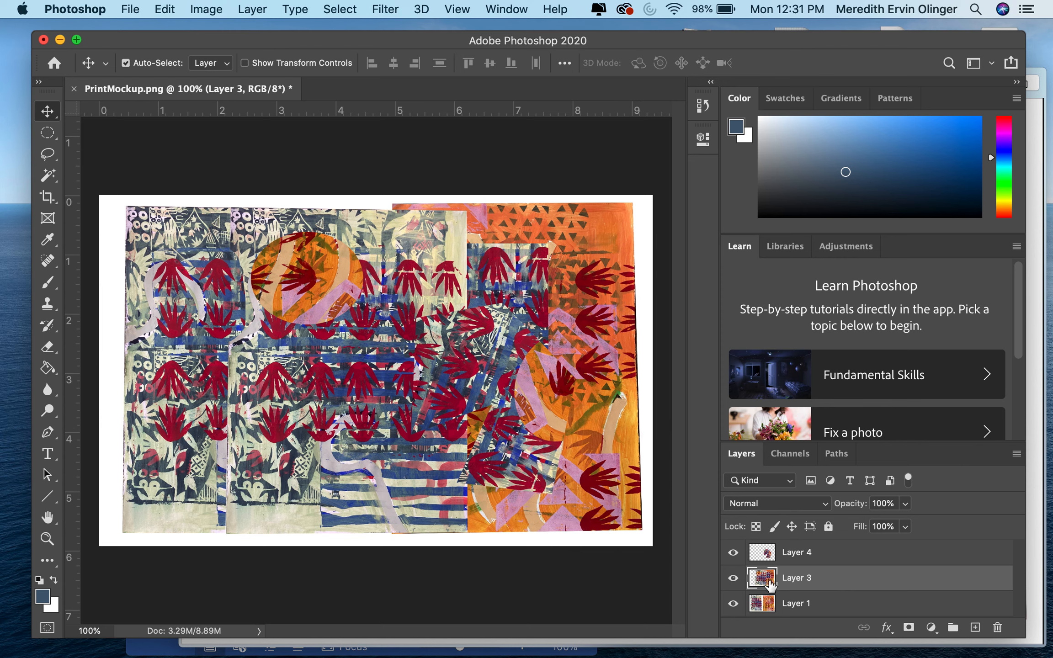
Duplicate Layer 1 while Layer 3 is temporarily hidden, and show Layer 3 again.
{"action": "left_click", "coordinate": [734, 578]}
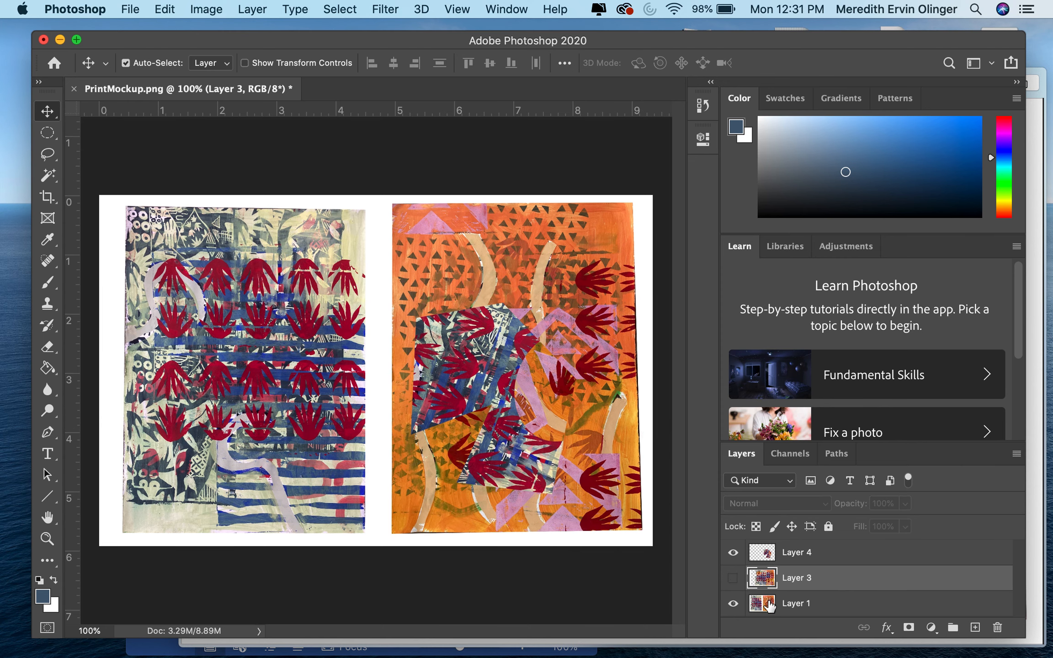
{"action": "left_click", "coordinate": [770, 606]}
{"action": "key", "text": "super"}
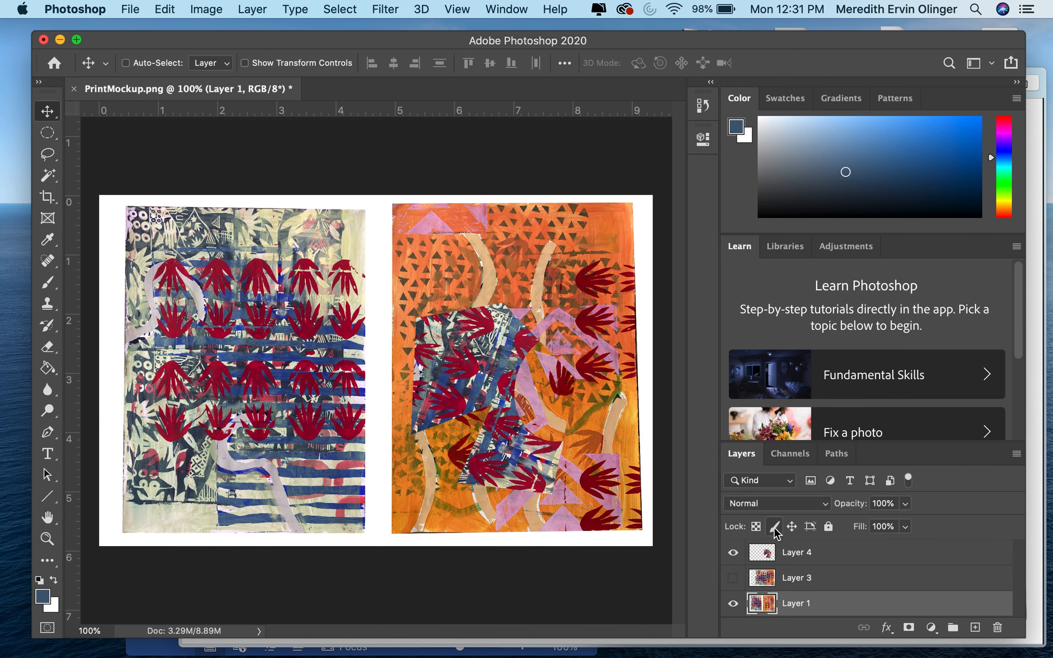
{"action": "key", "text": "super+j"}
{"action": "left_click", "coordinate": [733, 578]}
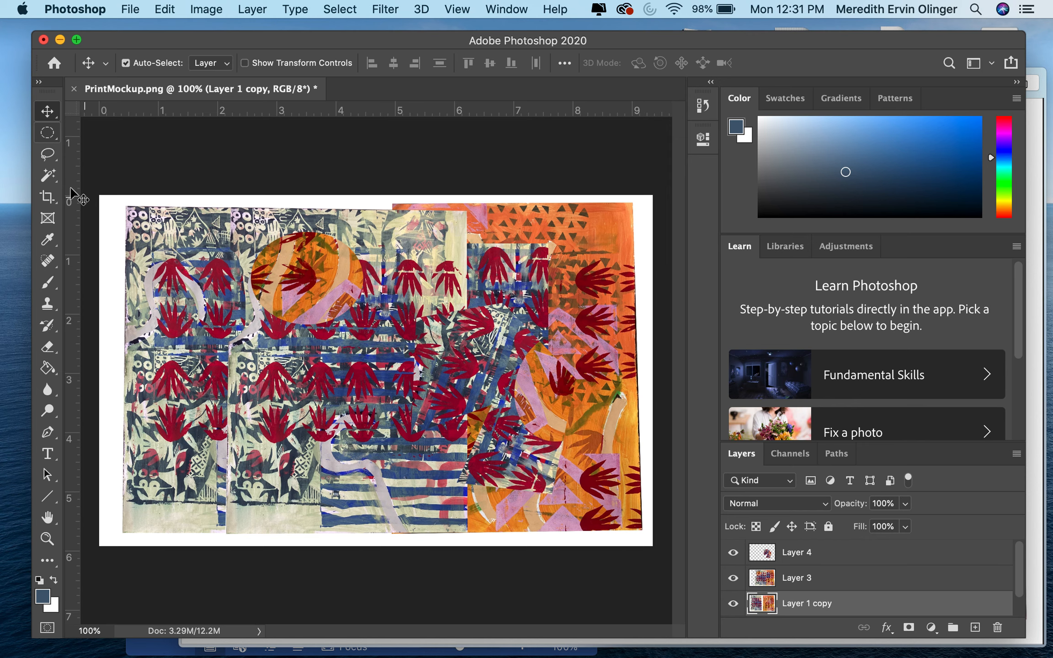
Outline the curved lavender band and nearby red plants on Layer 1 copy with the freehand Lasso and move that piece down the left print.
{"action": "left_click", "coordinate": [47, 156]}
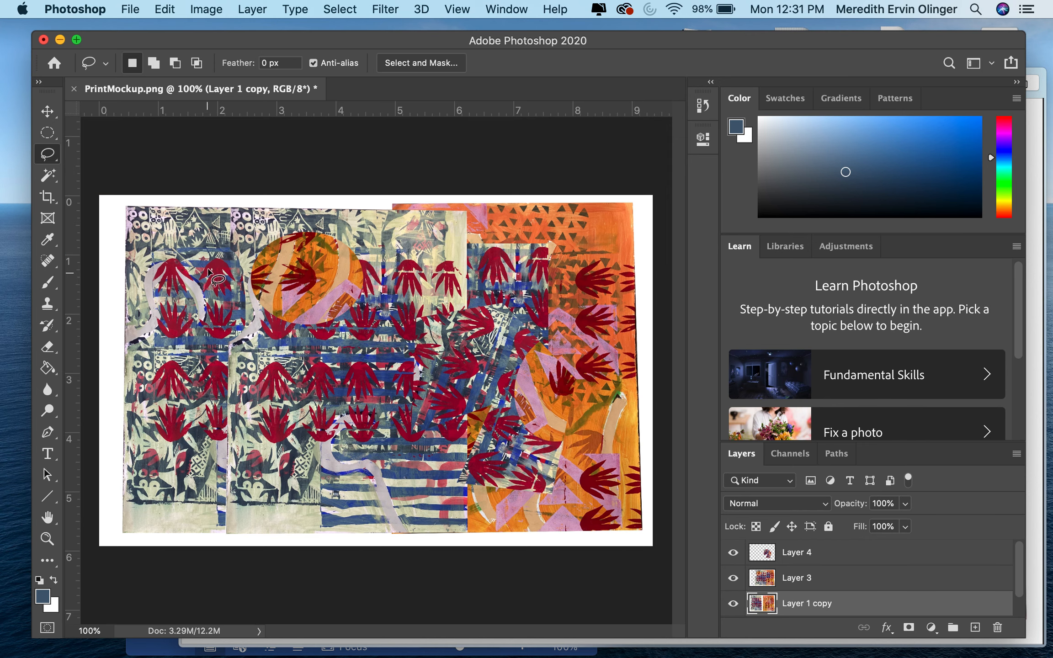
{"action": "mouse_move", "coordinate": [173, 253]}
{"action": "left_mouse_down"}
{"action": "mouse_move", "coordinate": [135, 290]}
{"action": "mouse_move", "coordinate": [138, 328]}
{"action": "mouse_move", "coordinate": [168, 349]}
{"action": "mouse_move", "coordinate": [196, 344]}
{"action": "mouse_move", "coordinate": [234, 330]}
{"action": "mouse_move", "coordinate": [236, 308]}
{"action": "mouse_move", "coordinate": [219, 247]}
{"action": "mouse_move", "coordinate": [176, 263]}
{"action": "left_mouse_up"}
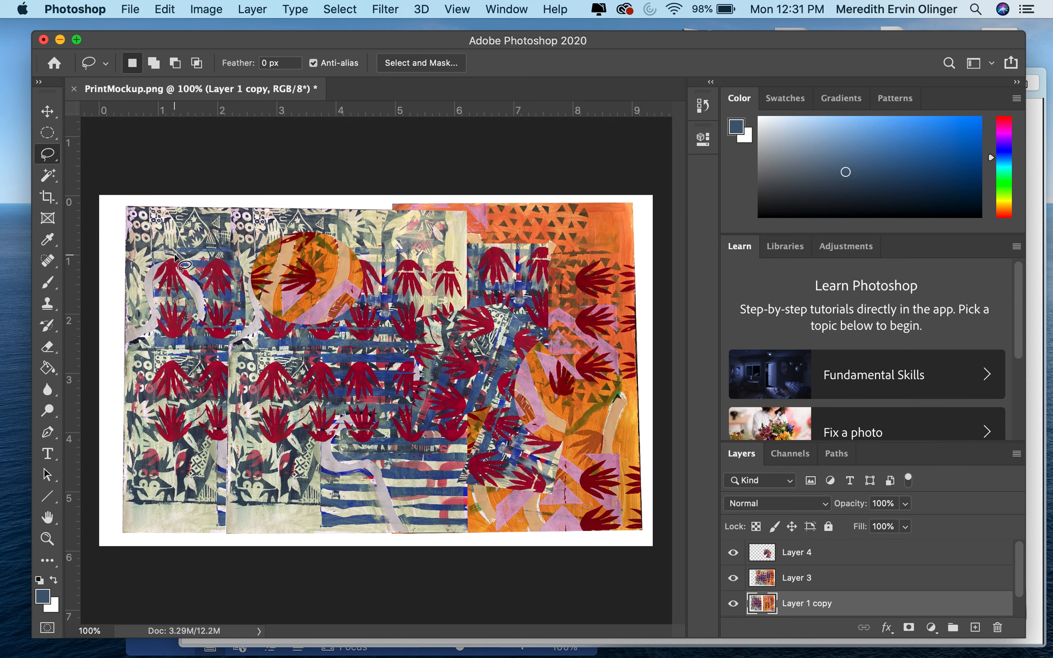
{"action": "left_click", "coordinate": [47, 111]}
{"action": "mouse_move", "coordinate": [211, 297]}
{"action": "left_mouse_down"}
{"action": "mouse_move", "coordinate": [224, 457]}
{"action": "mouse_move", "coordinate": [263, 493]}
{"action": "mouse_move", "coordinate": [165, 445]}
{"action": "mouse_move", "coordinate": [182, 307]}
{"action": "mouse_move", "coordinate": [267, 237]}
{"action": "mouse_move", "coordinate": [214, 216]}
{"action": "mouse_move", "coordinate": [183, 277]}
{"action": "mouse_move", "coordinate": [187, 462]}
{"action": "mouse_move", "coordinate": [173, 459]}
{"action": "mouse_move", "coordinate": [202, 425]}
{"action": "mouse_move", "coordinate": [200, 352]}
{"action": "left_mouse_up"}
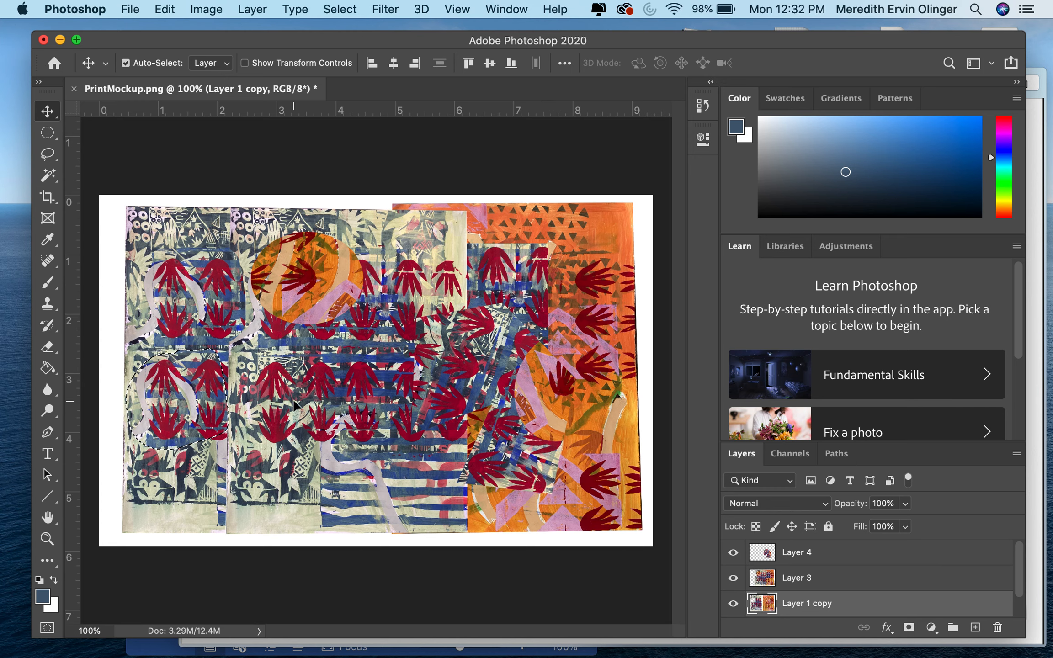
Trace the uppermost red plant near the orange print's right edge on Layer 3 with the Magnetic Lasso.
{"action": "left_click", "coordinate": [46, 154]}
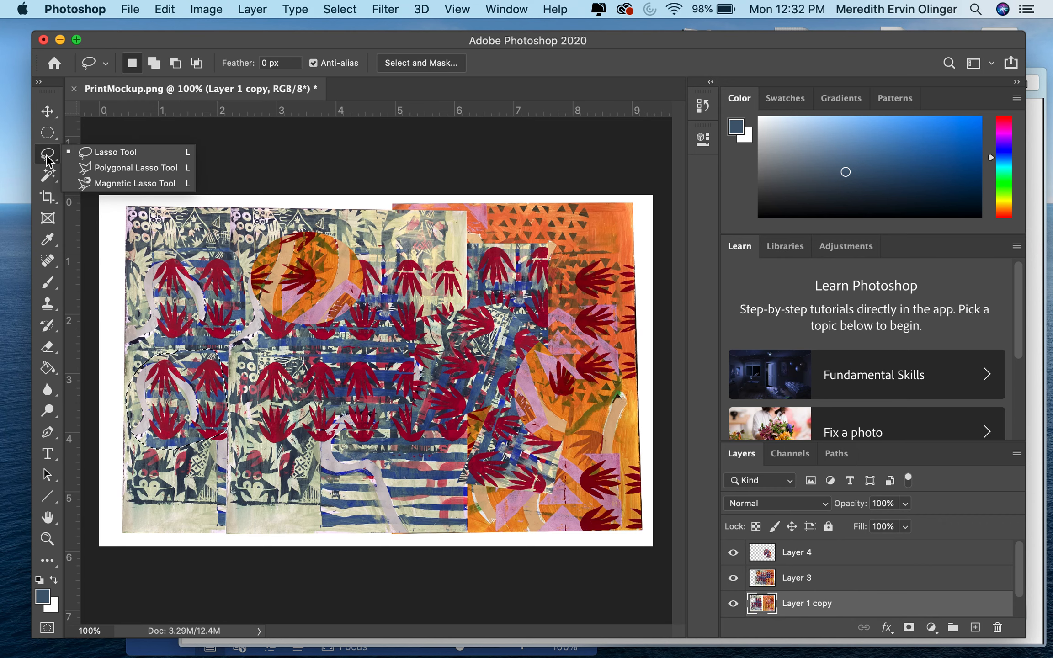
{"action": "left_click", "coordinate": [118, 183]}
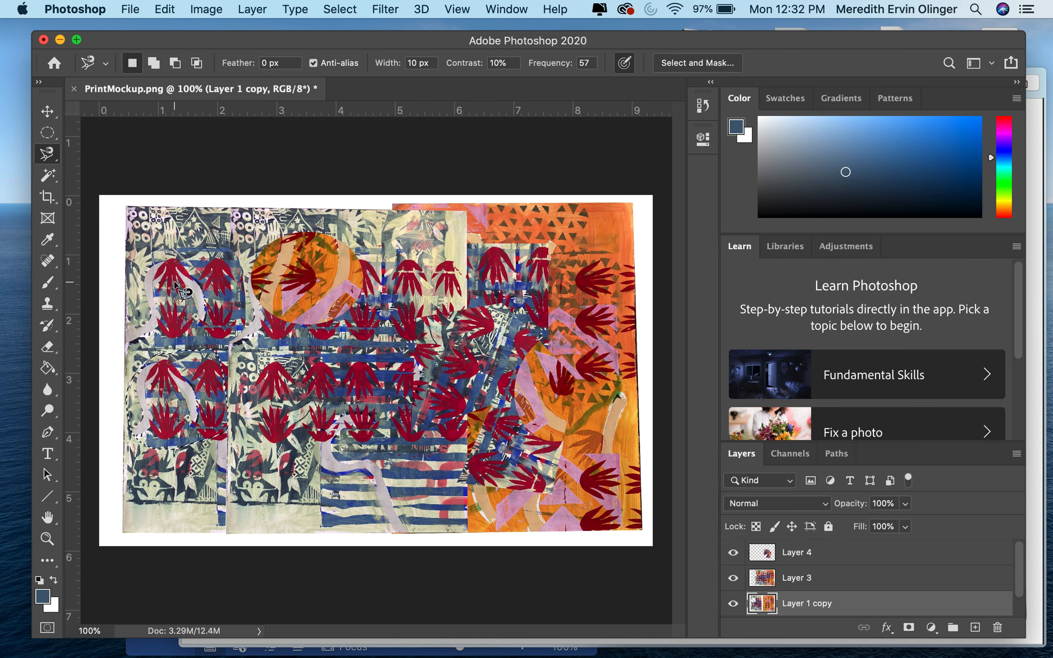
{"action": "scroll", "coordinate": [178, 288], "scroll_direction": "up", "scroll_amount": 5}
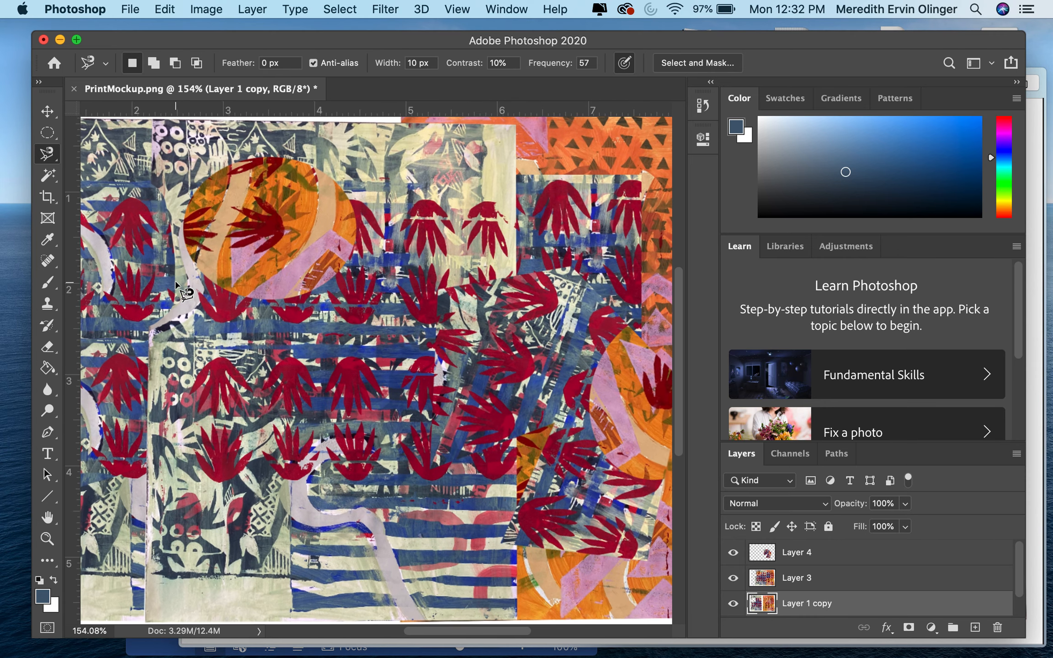
{"action": "scroll", "coordinate": [133, 265], "scroll_direction": "left", "scroll_amount": 7}
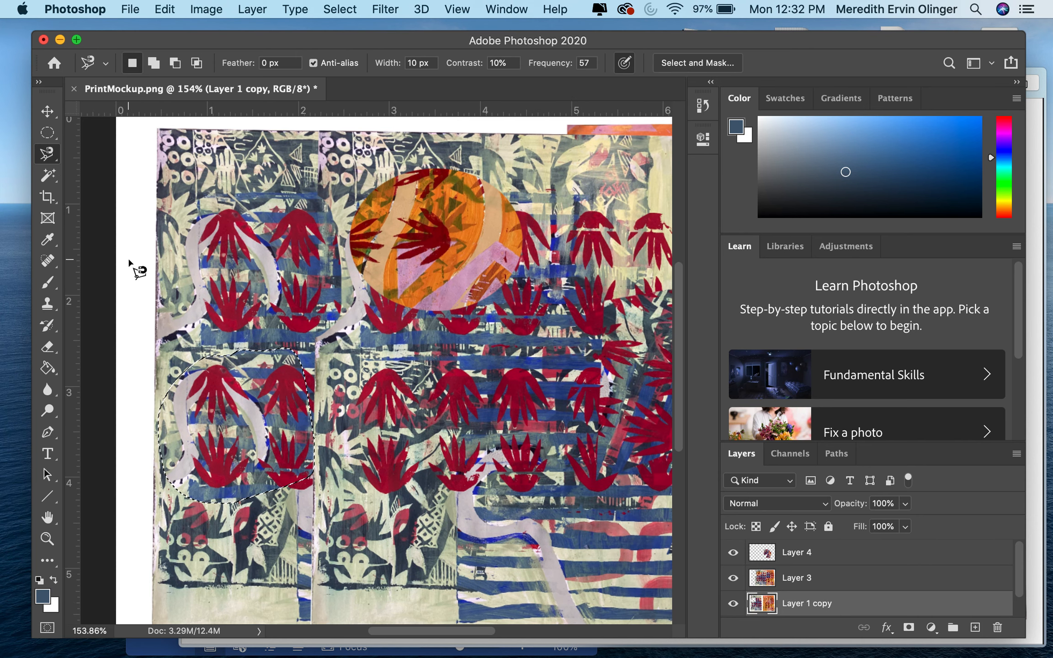
{"action": "scroll", "coordinate": [231, 243], "scroll_direction": "up", "scroll_amount": 2}
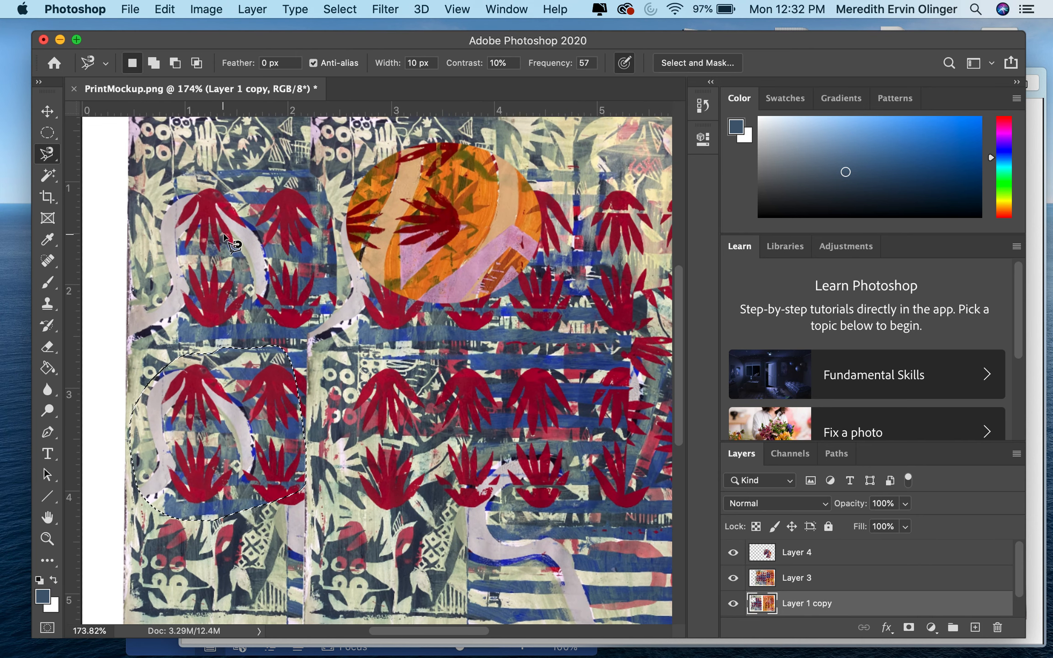
{"action": "scroll", "coordinate": [315, 201], "scroll_direction": "up", "scroll_amount": 3}
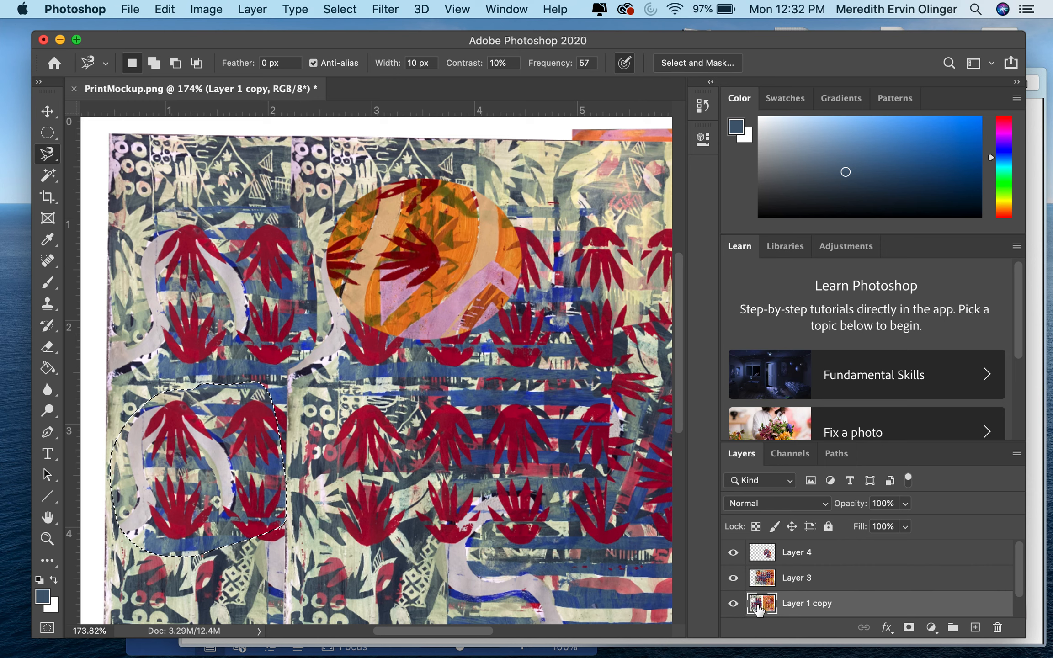
{"action": "left_click", "coordinate": [775, 578]}
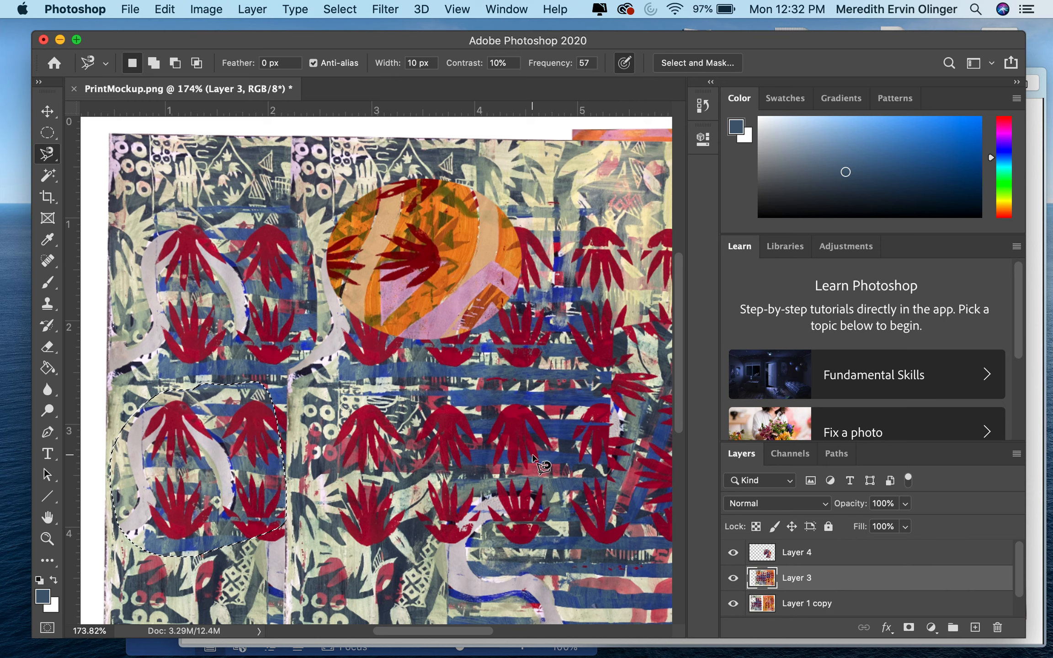
{"action": "scroll", "coordinate": [541, 464], "scroll_direction": "right", "scroll_amount": 5}
{"action": "scroll", "coordinate": [534, 457], "scroll_direction": "right", "scroll_amount": 2}
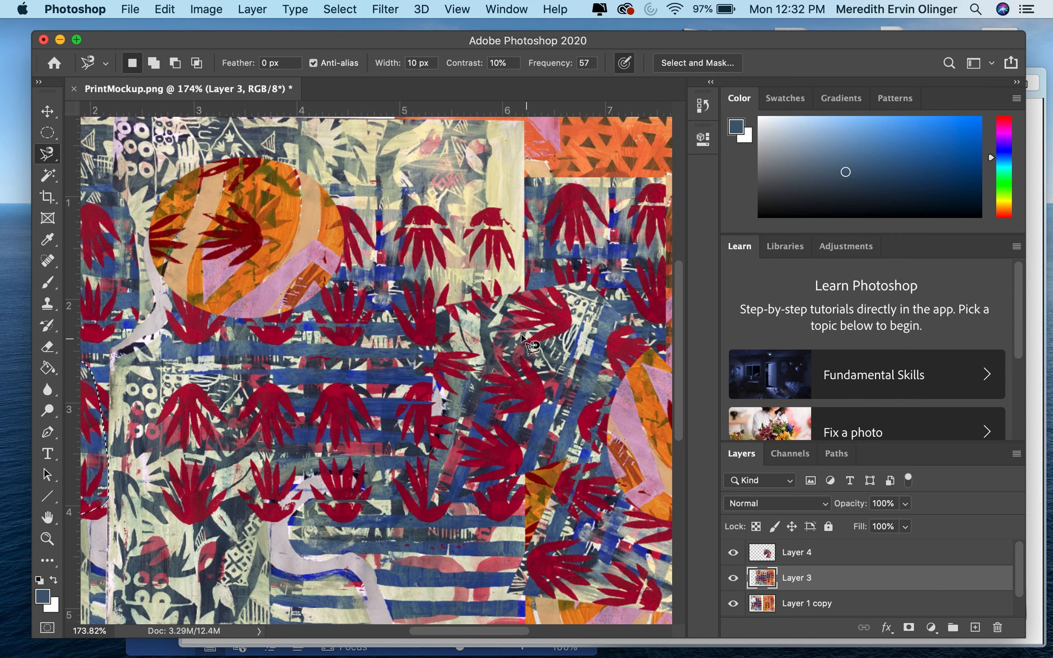
{"action": "scroll", "coordinate": [516, 342], "scroll_direction": "right", "scroll_amount": 1}
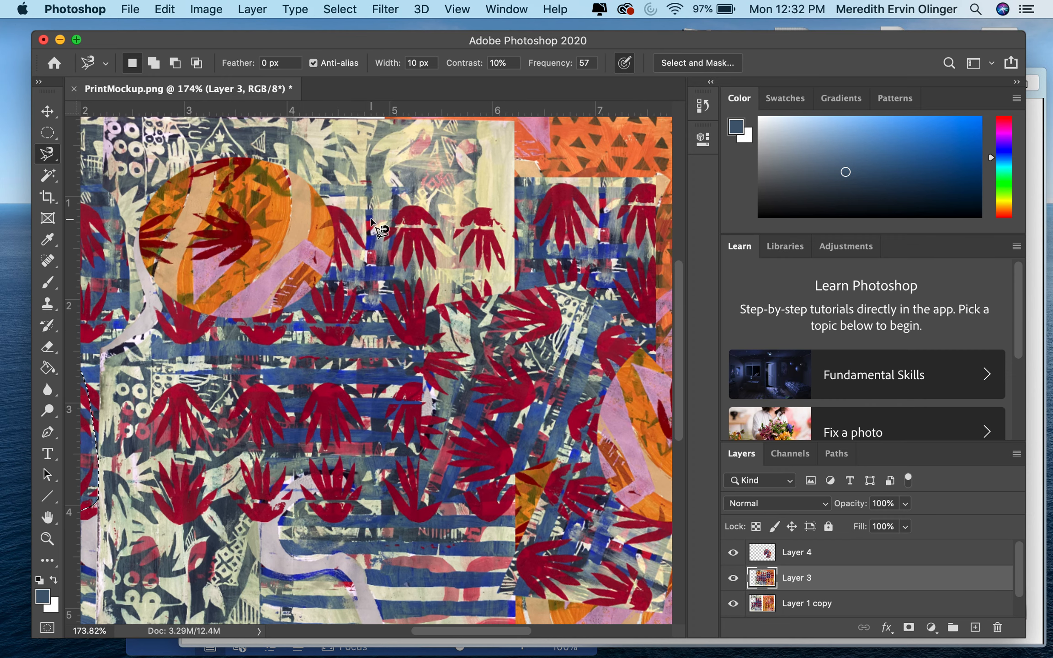
{"action": "scroll", "coordinate": [562, 299], "scroll_direction": "right", "scroll_amount": 8}
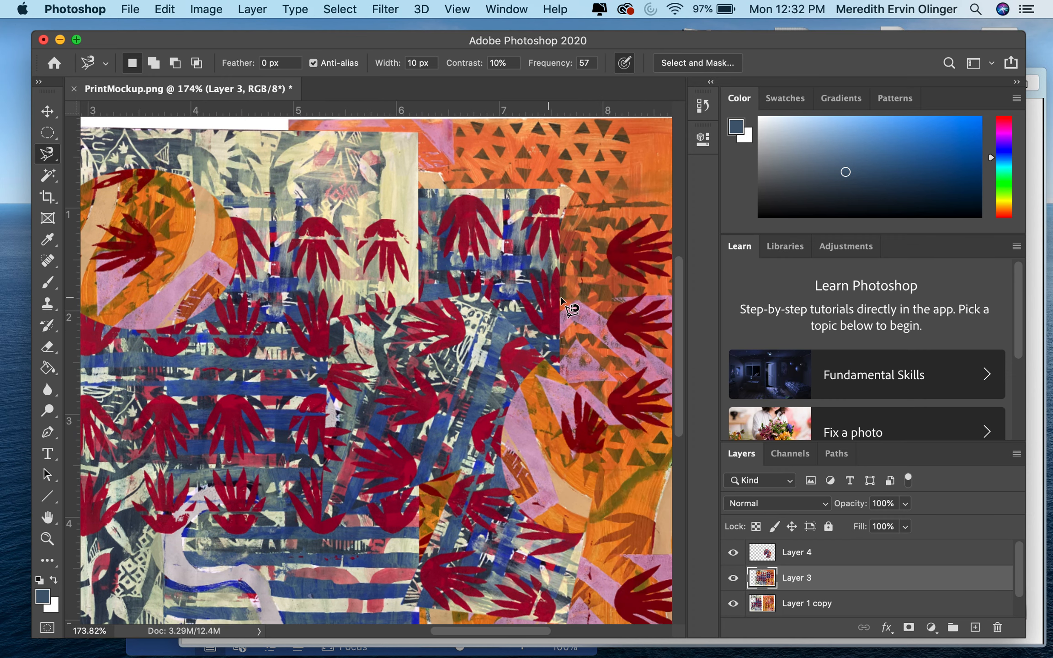
{"action": "scroll", "coordinate": [562, 299], "scroll_direction": "right", "scroll_amount": 6}
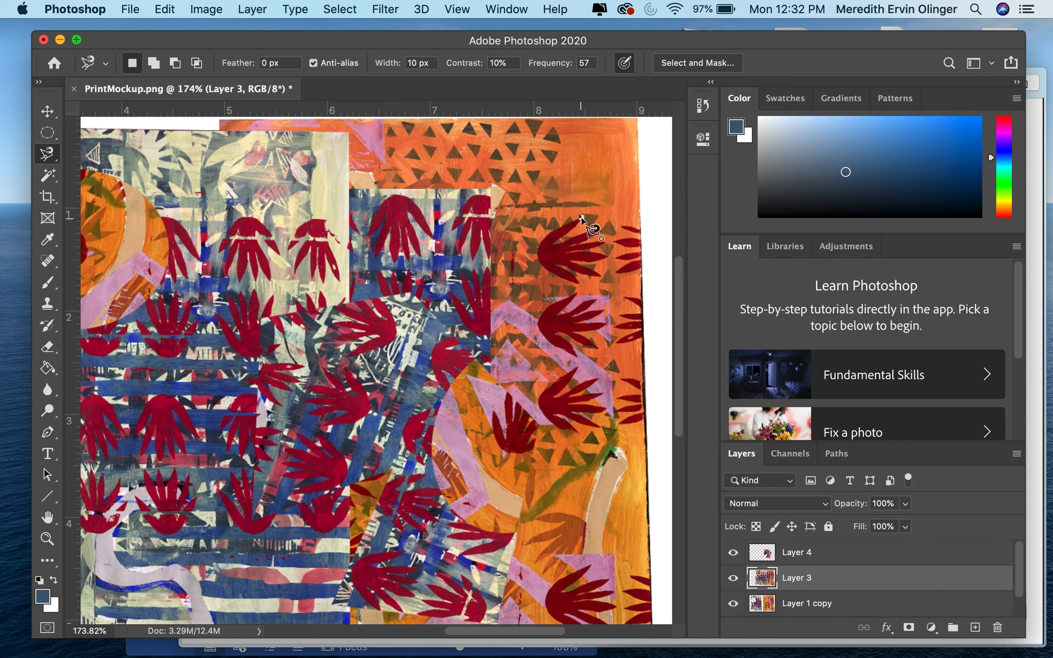
{"action": "left_click", "coordinate": [581, 218]}
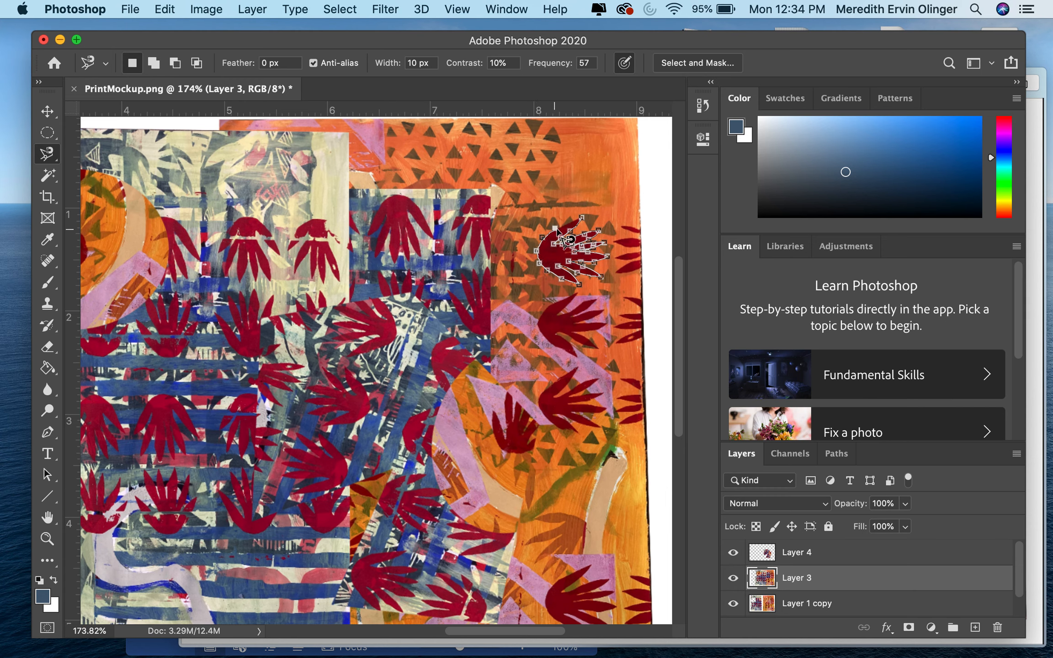
{"action": "left_click", "coordinate": [581, 219]}
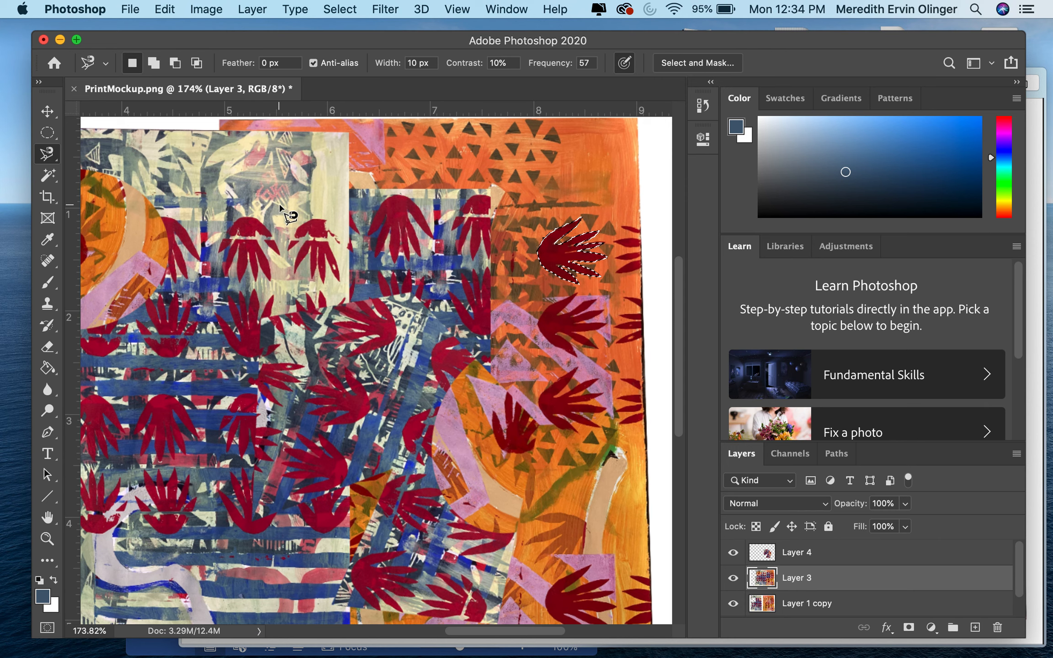
Copy the selected red plant to a new layer and move the copy directly above the original plant.
{"action": "key", "text": "super+j"}
{"action": "left_click", "coordinate": [44, 115]}
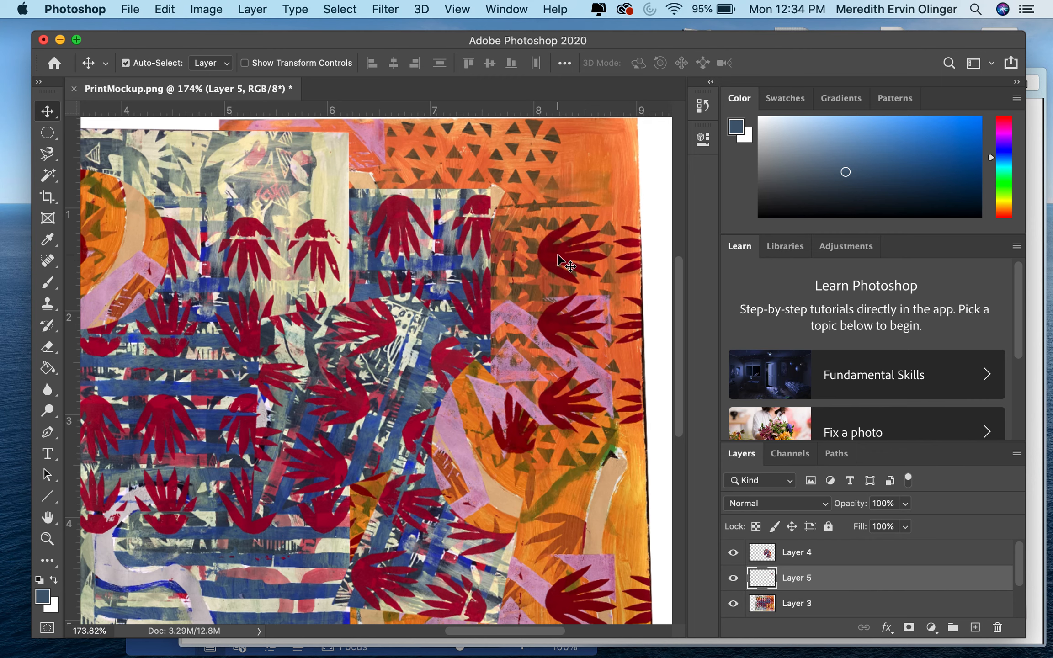
{"action": "left_click_drag", "start_coordinate": [557, 254], "coordinate": [561, 186]}
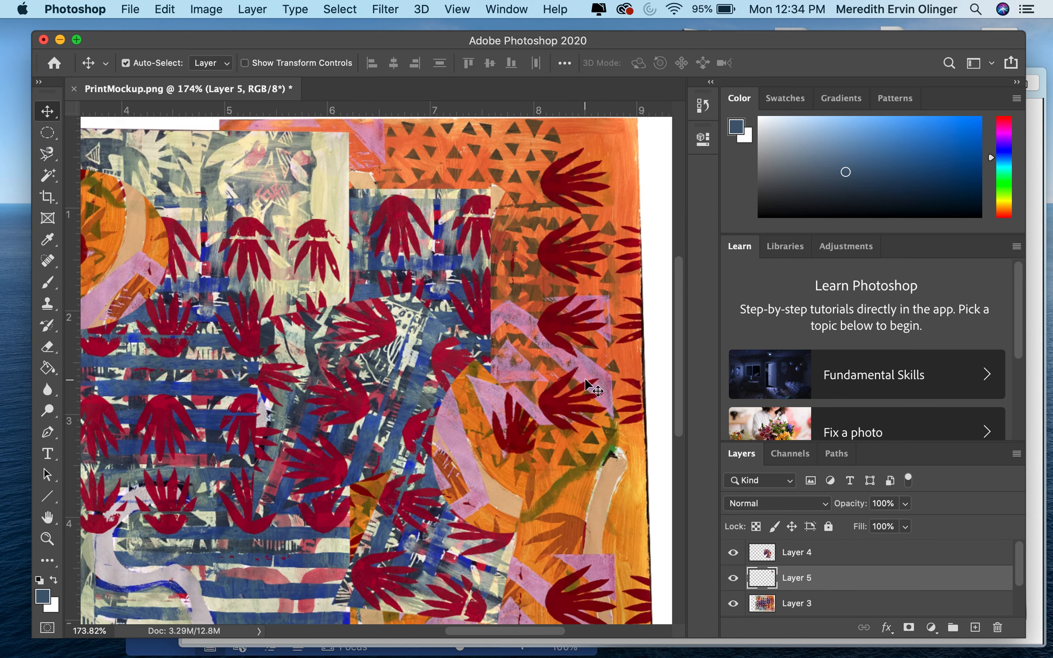
Hide Layer 4, Layer 3, Layer 1 copy and Layer 1 to isolate the copied plant.
{"action": "left_click", "coordinate": [733, 553]}
{"action": "left_click", "coordinate": [731, 604]}
{"action": "scroll", "coordinate": [789, 592], "scroll_direction": "down", "scroll_amount": 2}
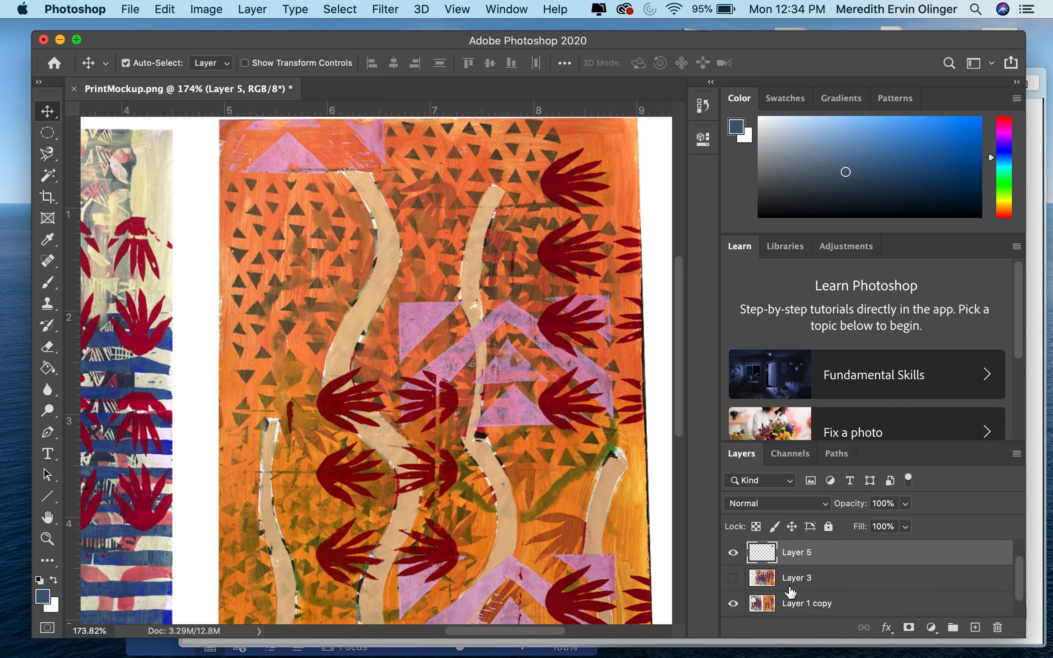
{"action": "left_click", "coordinate": [733, 604]}
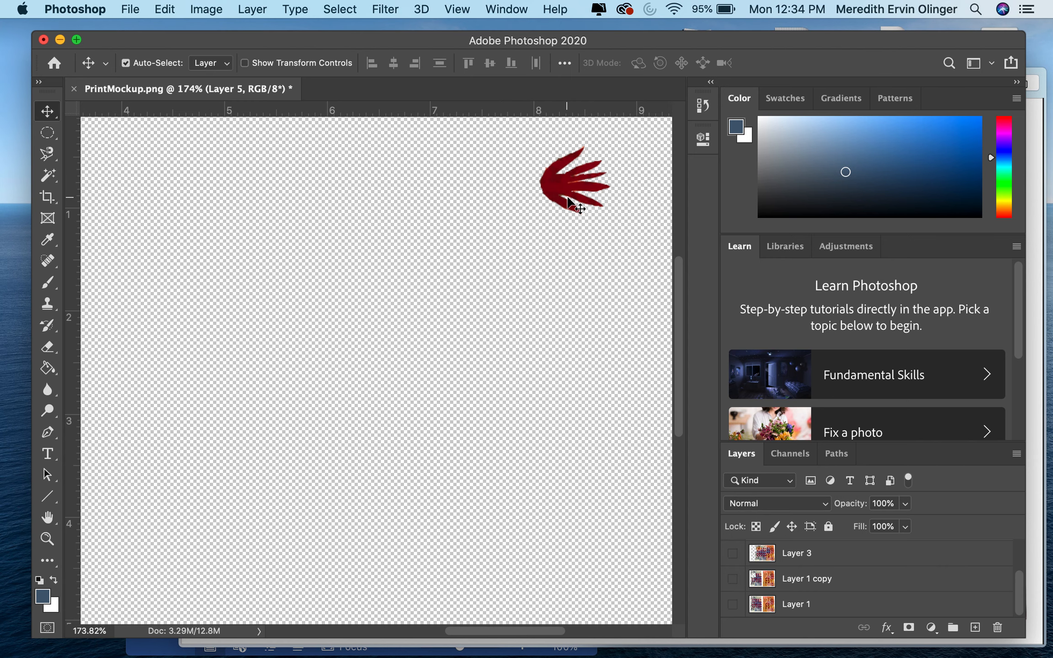
Duplicate the isolated plant three times into an evenly spaced vertical column and merge the visible layers.
{"action": "scroll", "coordinate": [563, 177], "scroll_direction": "up", "scroll_amount": 1}
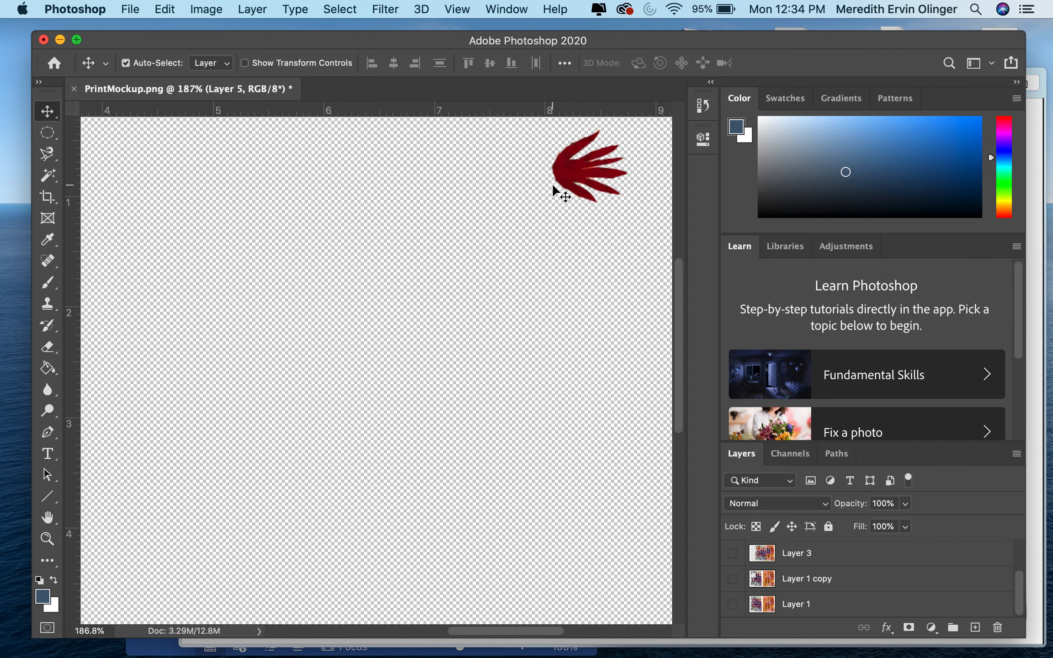
{"action": "scroll", "coordinate": [552, 183], "scroll_direction": "down", "scroll_amount": 1}
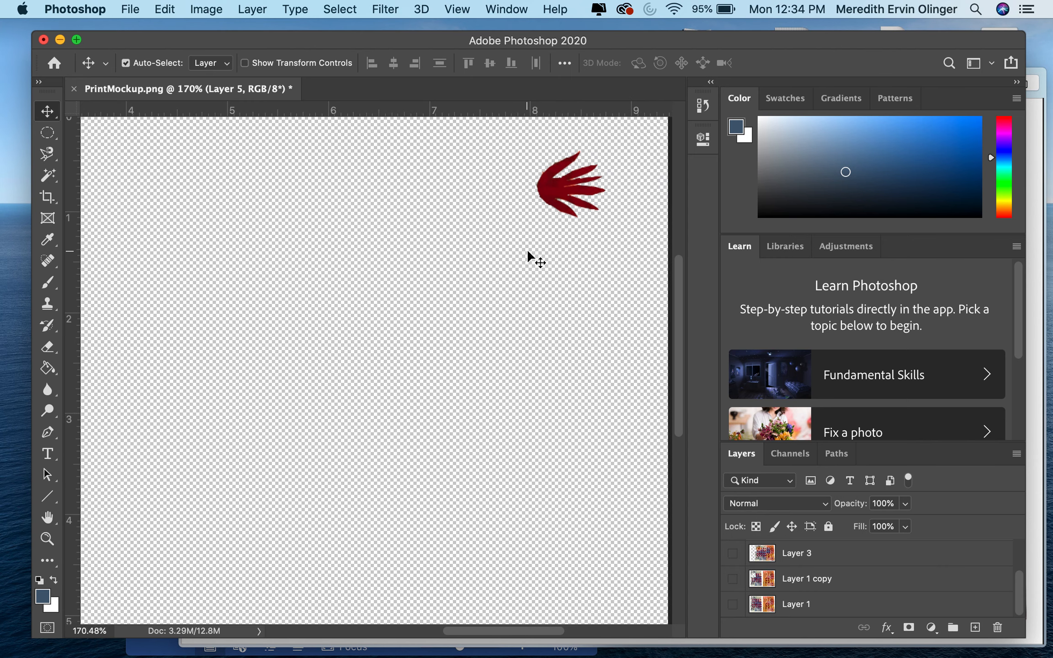
{"action": "scroll", "coordinate": [528, 248], "scroll_direction": "up", "scroll_amount": 3}
{"action": "scroll", "coordinate": [527, 249], "scroll_direction": "right", "scroll_amount": 1}
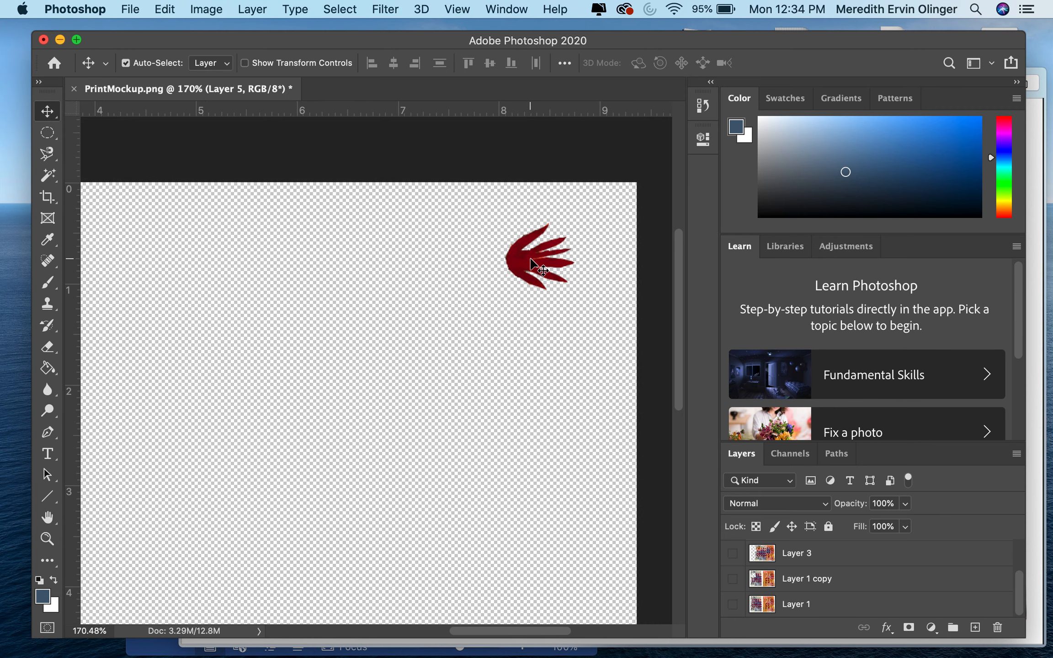
{"action": "left_click_drag", "start_coordinate": [526, 274], "coordinate": [520, 423]}
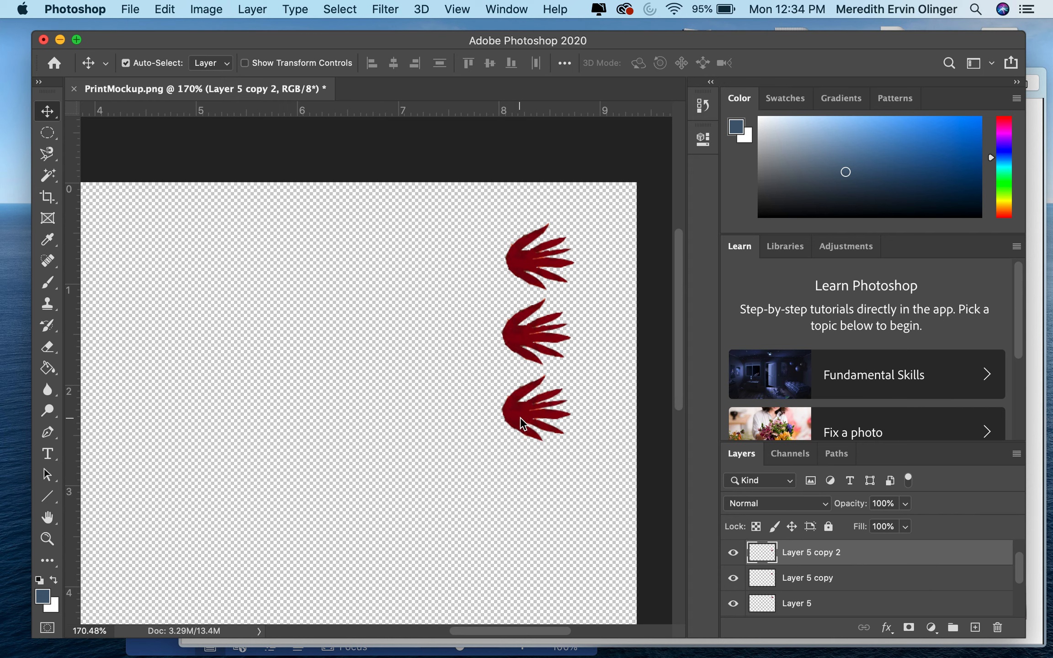
{"action": "left_click_drag", "start_coordinate": [516, 415], "coordinate": [517, 492]}
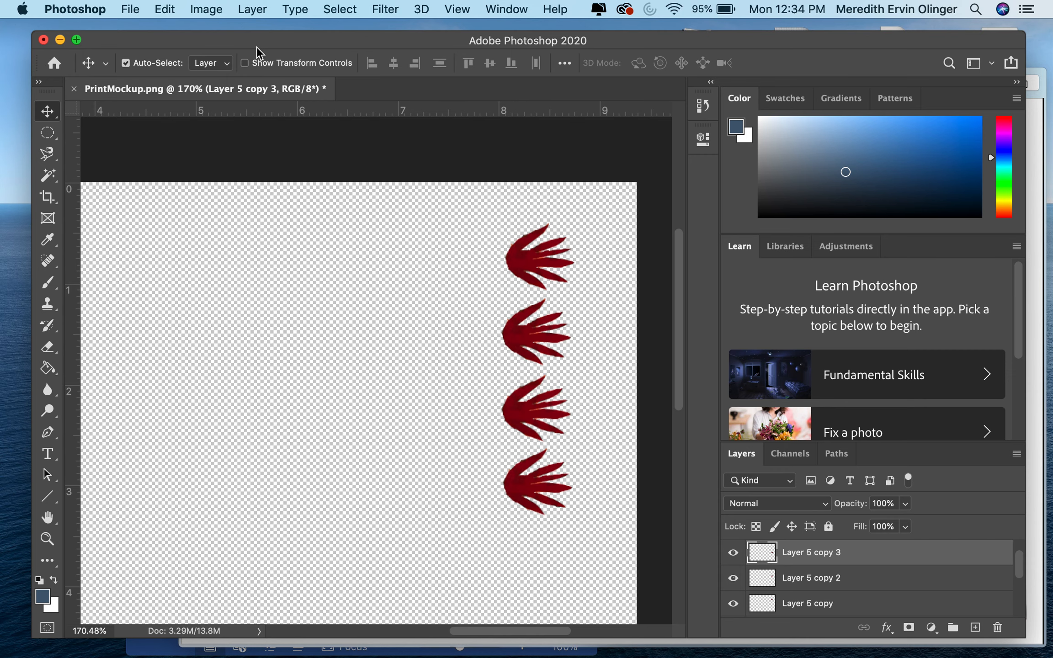
{"action": "left_click", "coordinate": [259, 10]}
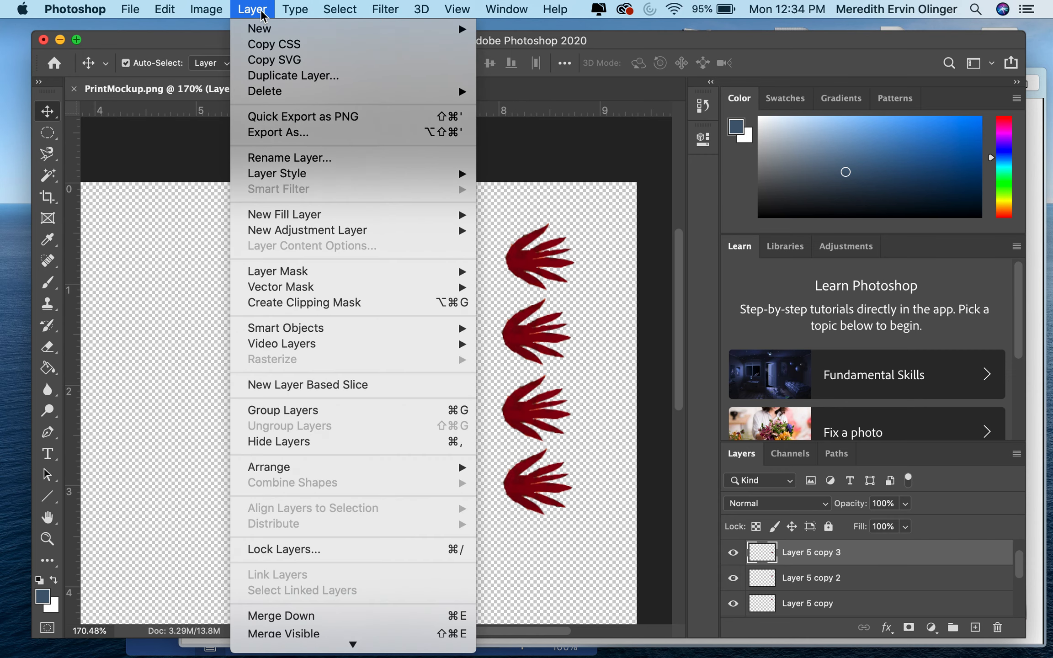
{"action": "left_click", "coordinate": [328, 633]}
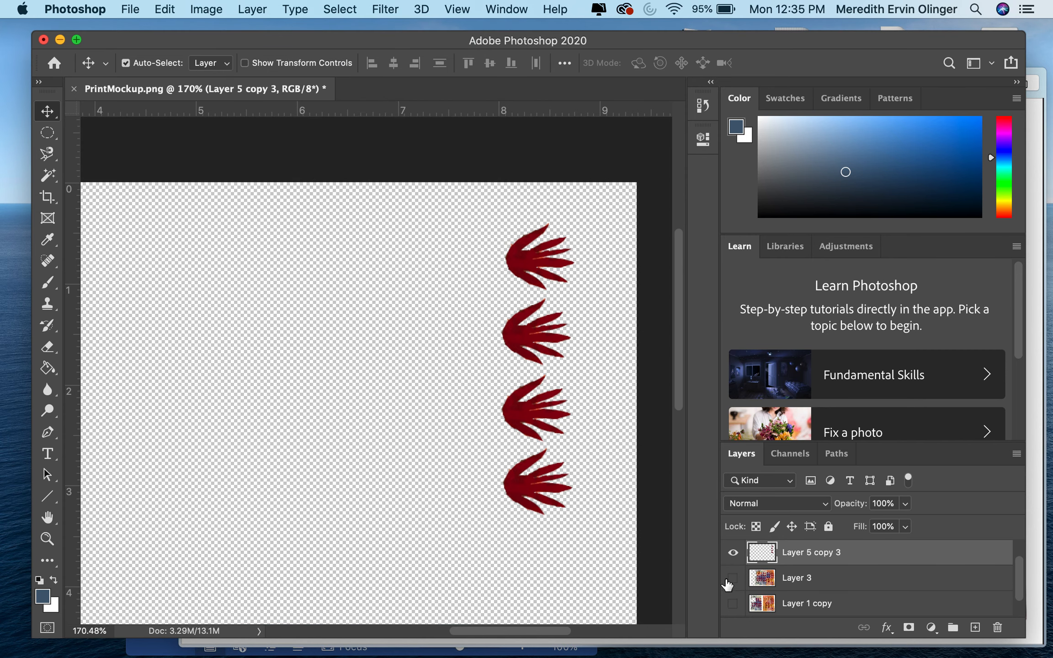
Show Layer 3, Layer 1 copy and Layer 1 again, keeping Layer 4 hidden.
{"action": "left_click", "coordinate": [731, 579]}
{"action": "scroll", "coordinate": [779, 594], "scroll_direction": "down", "scroll_amount": 2}
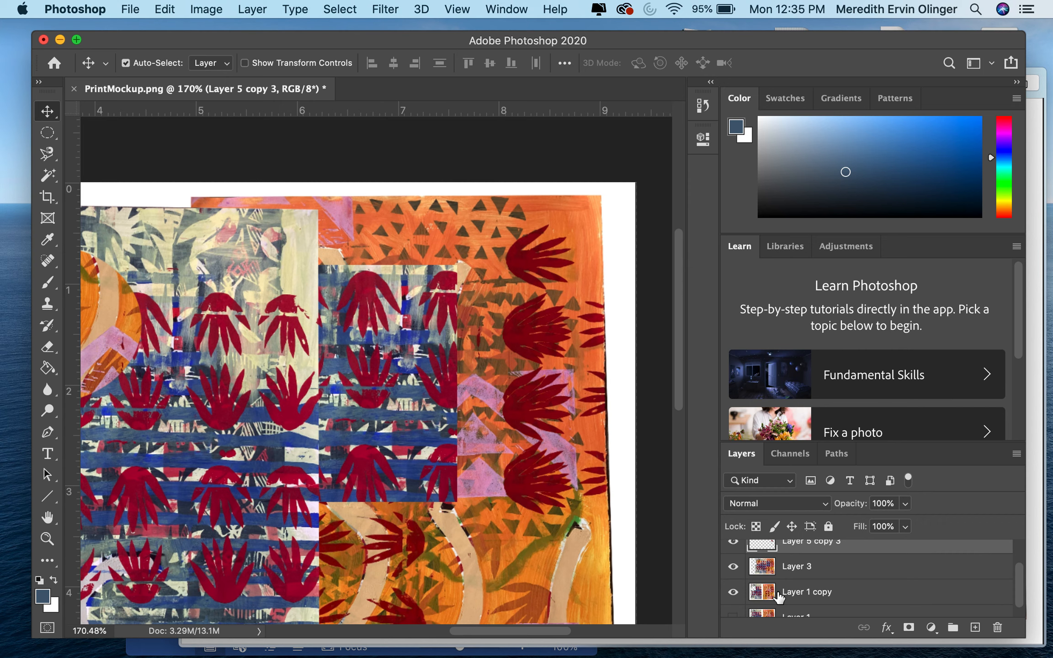
{"action": "scroll", "coordinate": [808, 568], "scroll_direction": "up", "scroll_amount": 3}
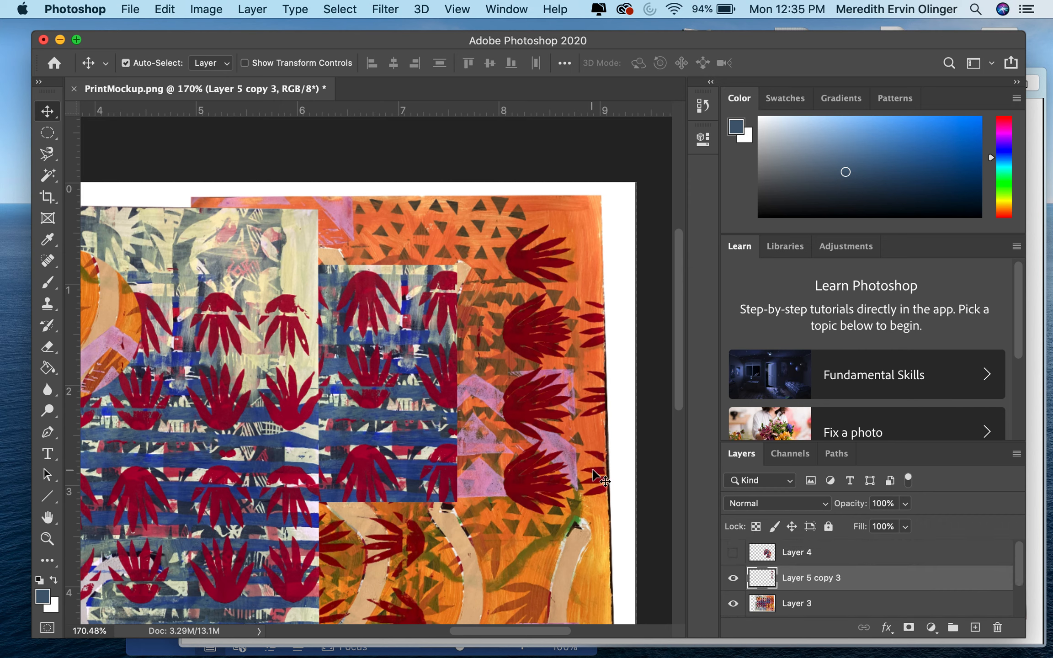
Move the merged plant column onto the blue and cream print and rotate it -90.14° into a horizontal row.
{"action": "left_click_drag", "start_coordinate": [496, 345], "coordinate": [227, 317]}
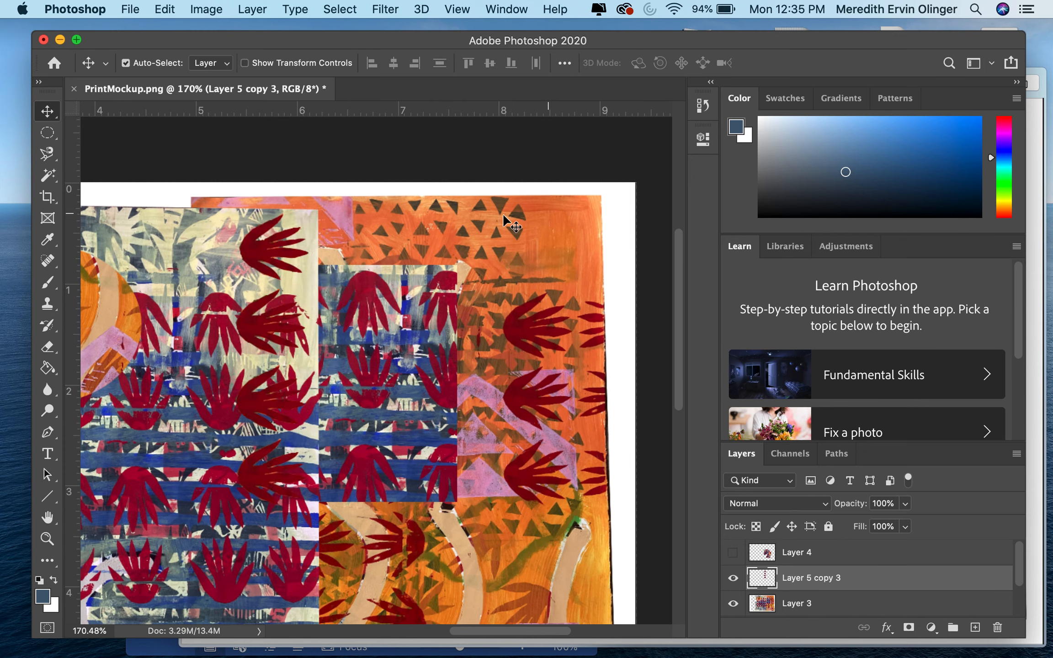
{"action": "left_click", "coordinate": [166, 10]}
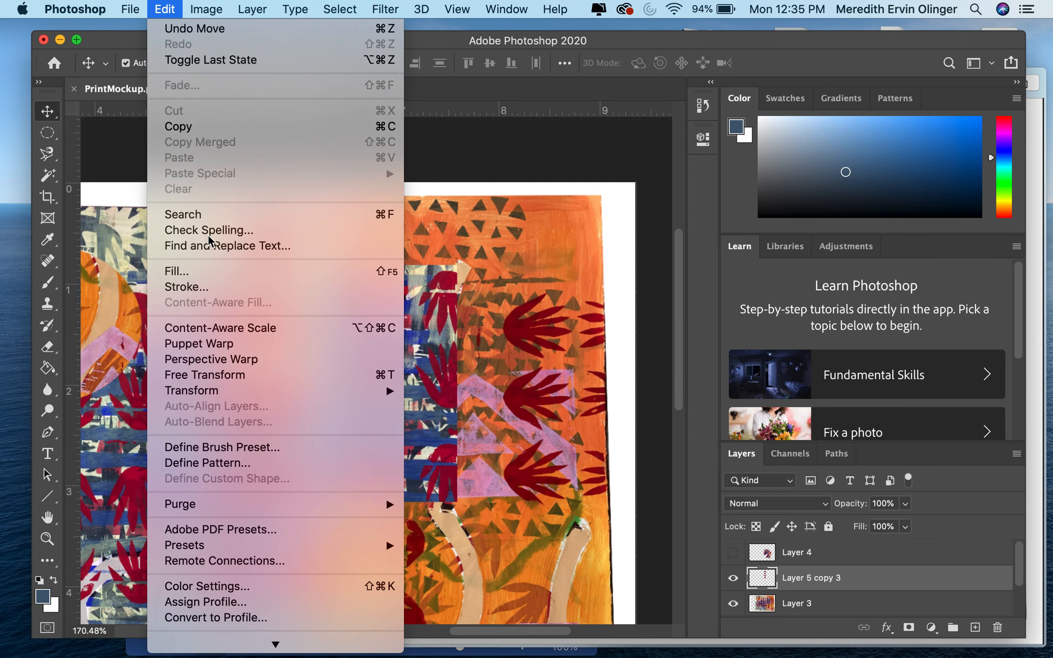
{"action": "mouse_move", "coordinate": [222, 396]}
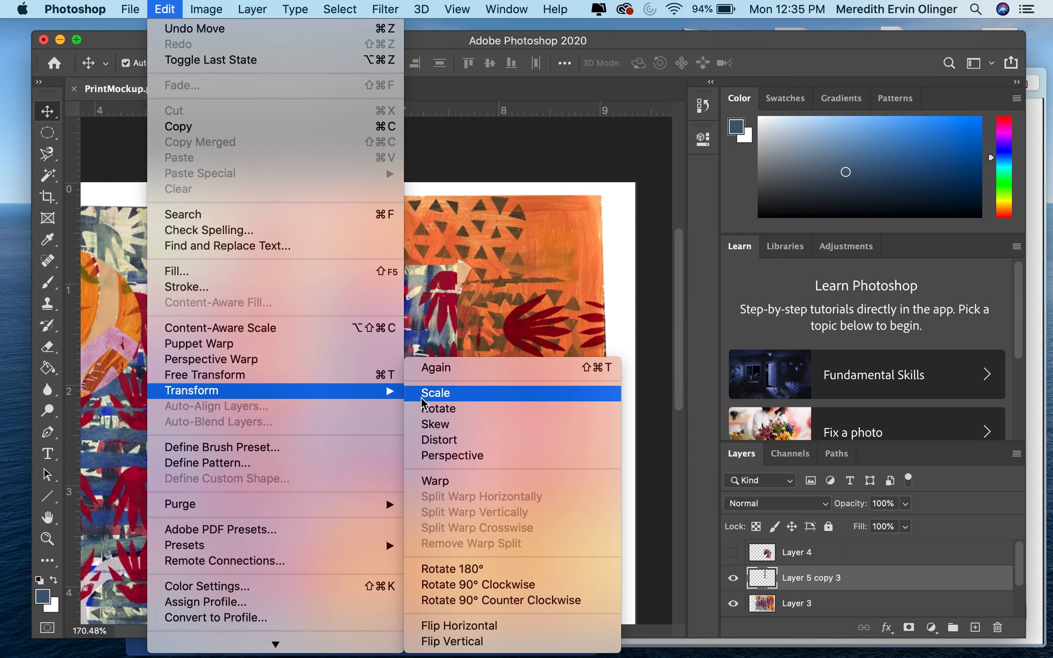
{"action": "left_click", "coordinate": [437, 409]}
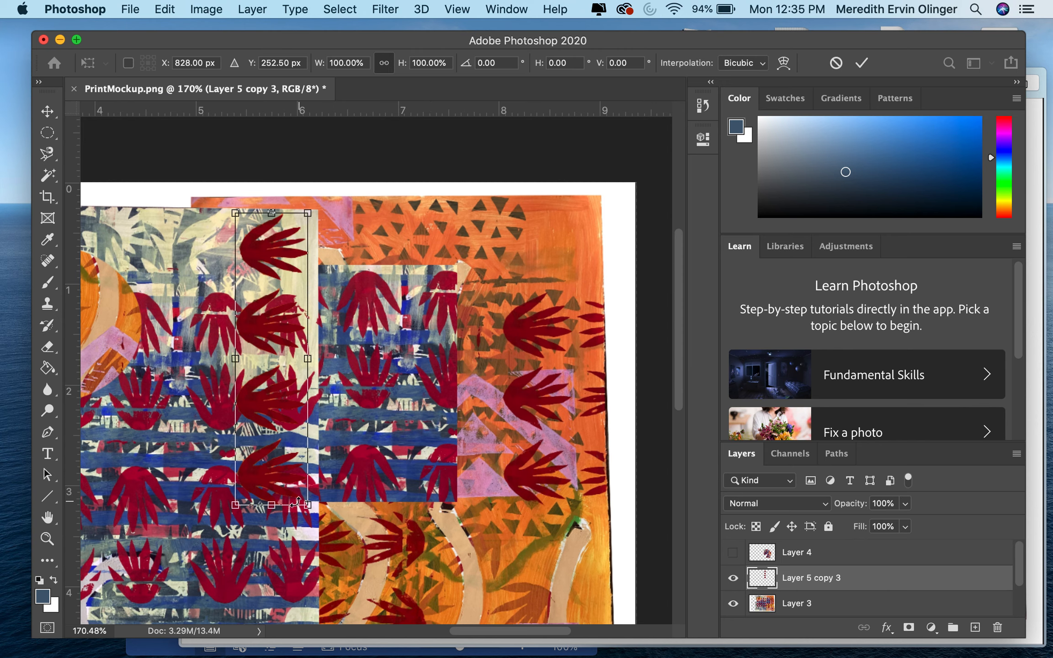
{"action": "left_click_drag", "start_coordinate": [379, 425], "coordinate": [451, 315]}
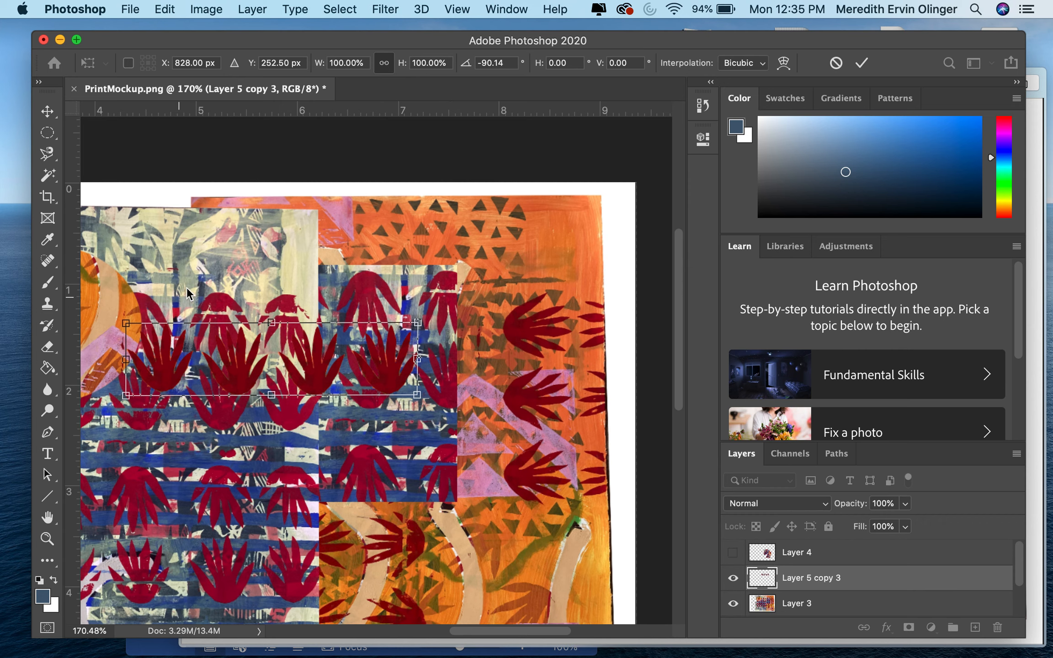
{"action": "left_click", "coordinate": [47, 110]}
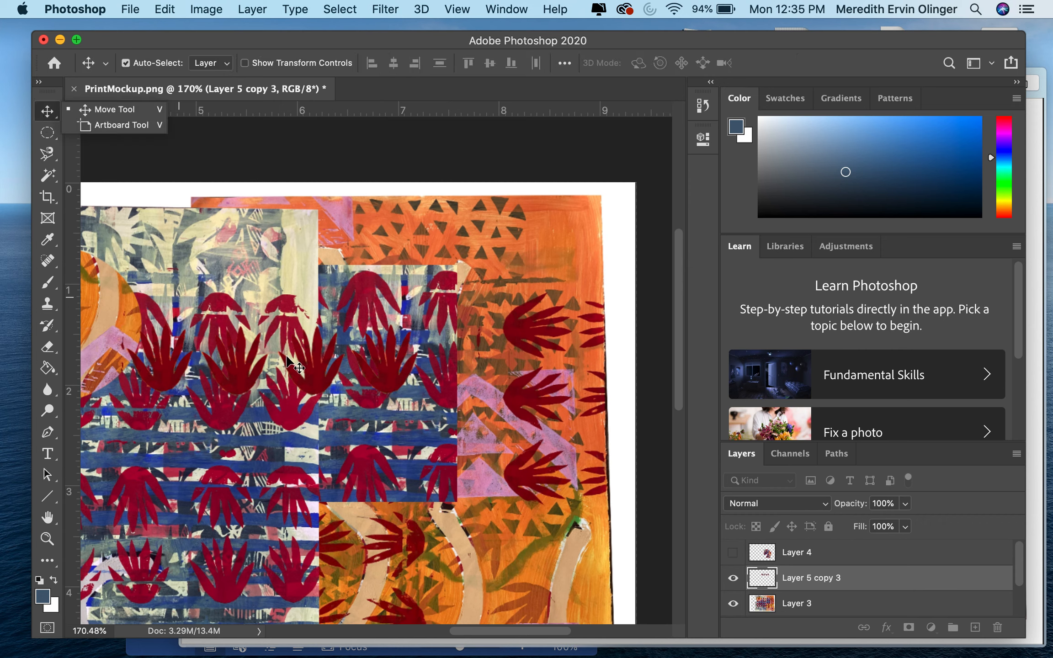
Move the horizontal plant row up across the top of the area where the two prints overlap.
{"action": "left_click_drag", "start_coordinate": [315, 371], "coordinate": [403, 255]}
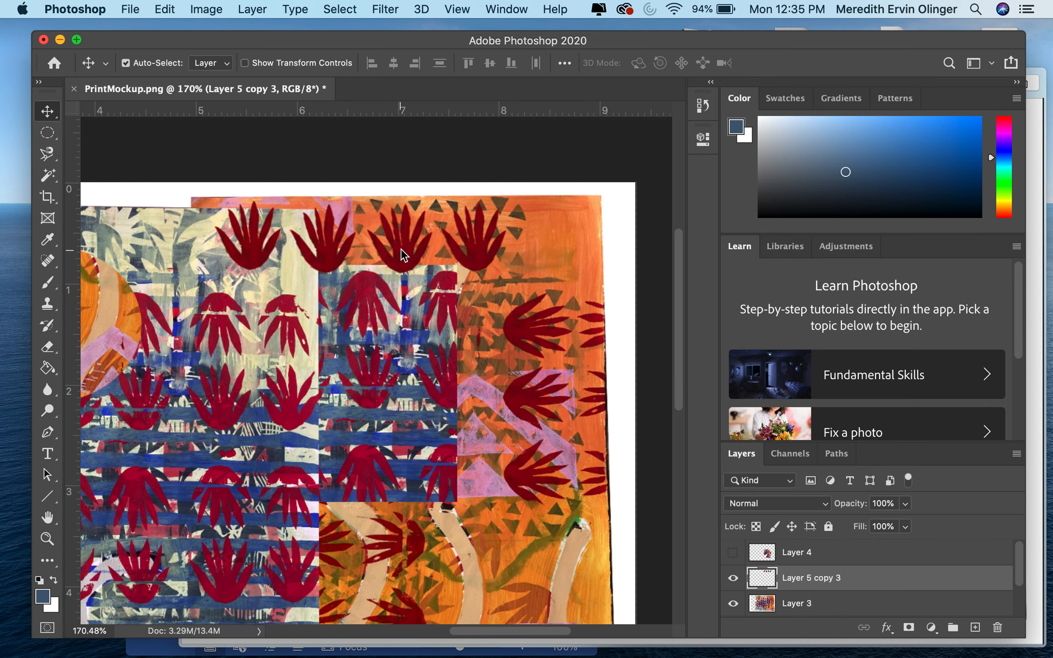
{"action": "scroll", "coordinate": [409, 327], "scroll_direction": "down", "scroll_amount": 4}
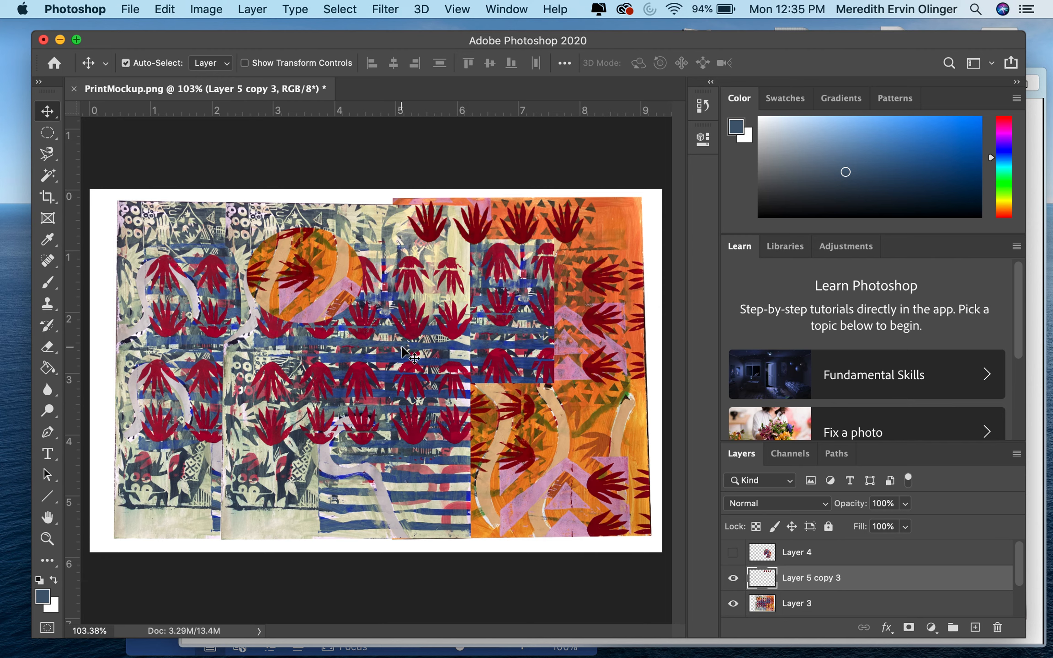
{"action": "scroll", "coordinate": [868, 553], "scroll_direction": "down", "scroll_amount": 2}
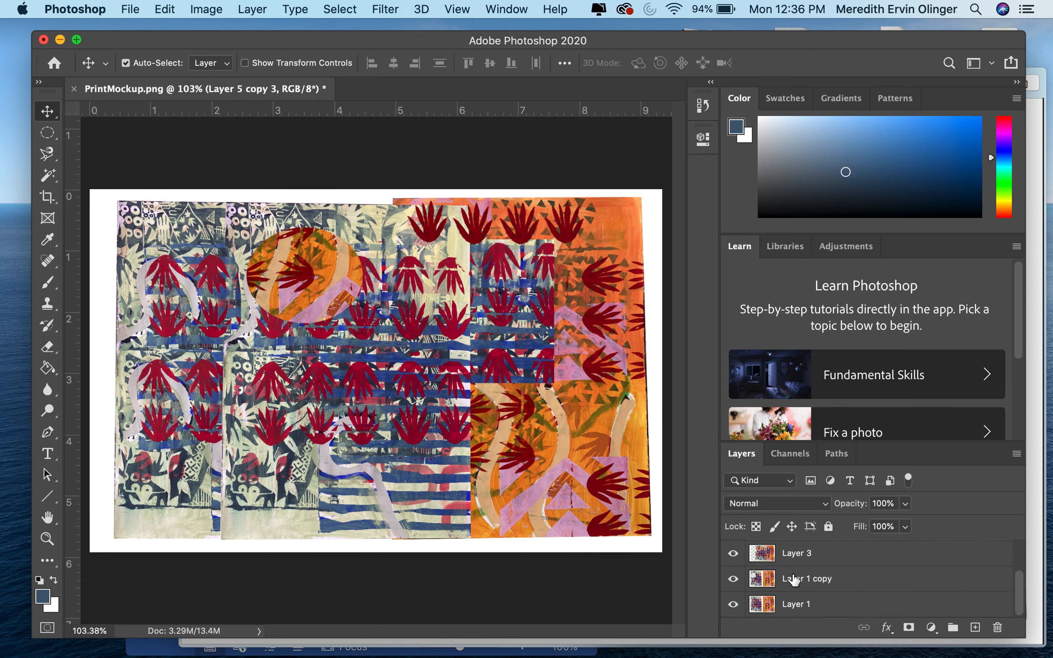
Duplicate Layer 1 and hide the duplicate, keeping Layer 1 copy and Layer 3 visible.
{"action": "left_click", "coordinate": [733, 604]}
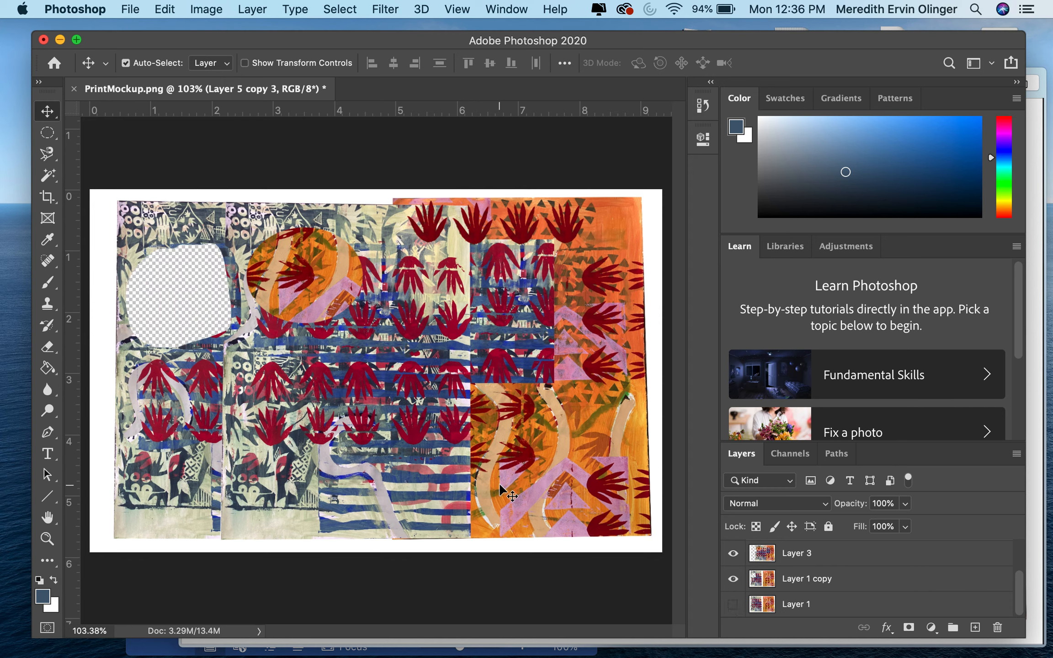
{"action": "left_click", "coordinate": [733, 604]}
{"action": "left_click", "coordinate": [795, 609]}
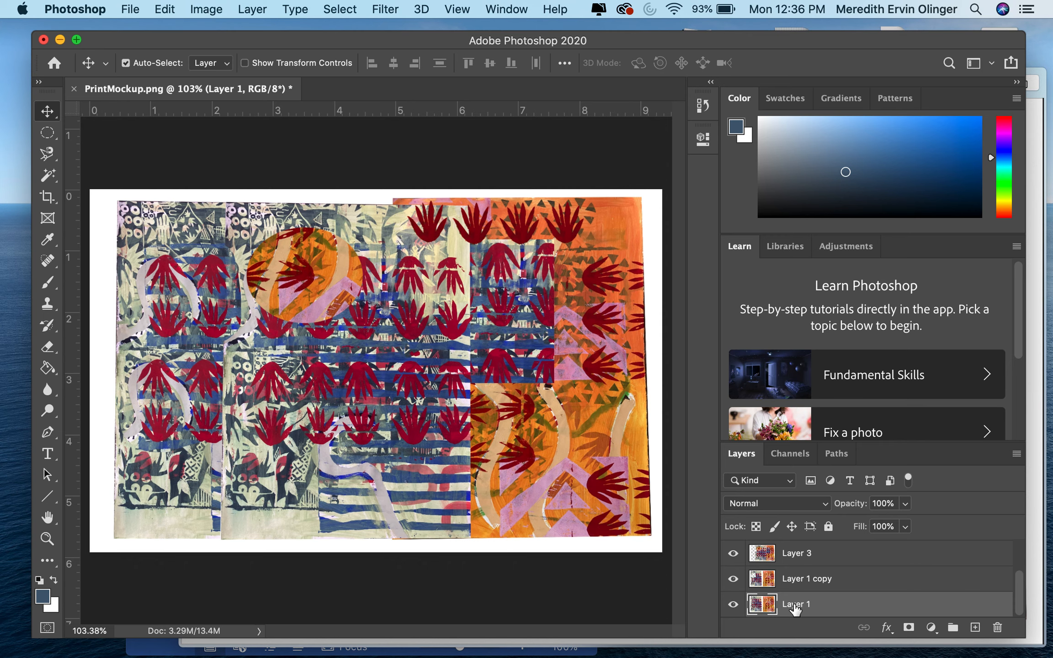
{"action": "key", "text": "super+j"}
{"action": "left_click", "coordinate": [733, 604]}
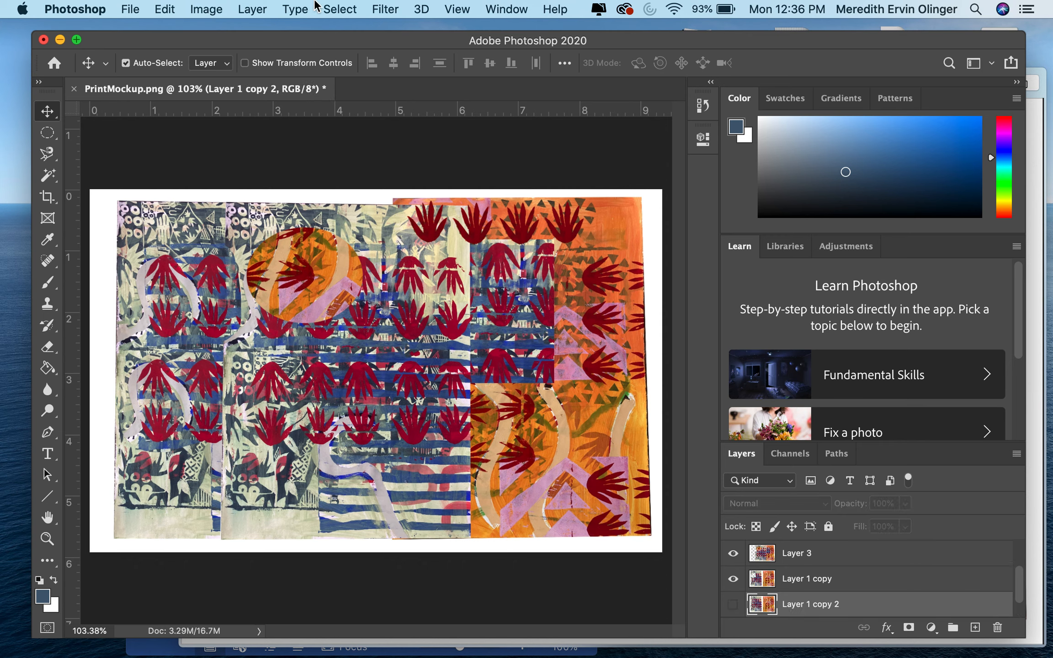
Merge all visible collage layers into Layer 1 copy, leaving the hidden Layer 4 and Layer 1 copy 2 separate.
{"action": "left_click", "coordinate": [253, 10]}
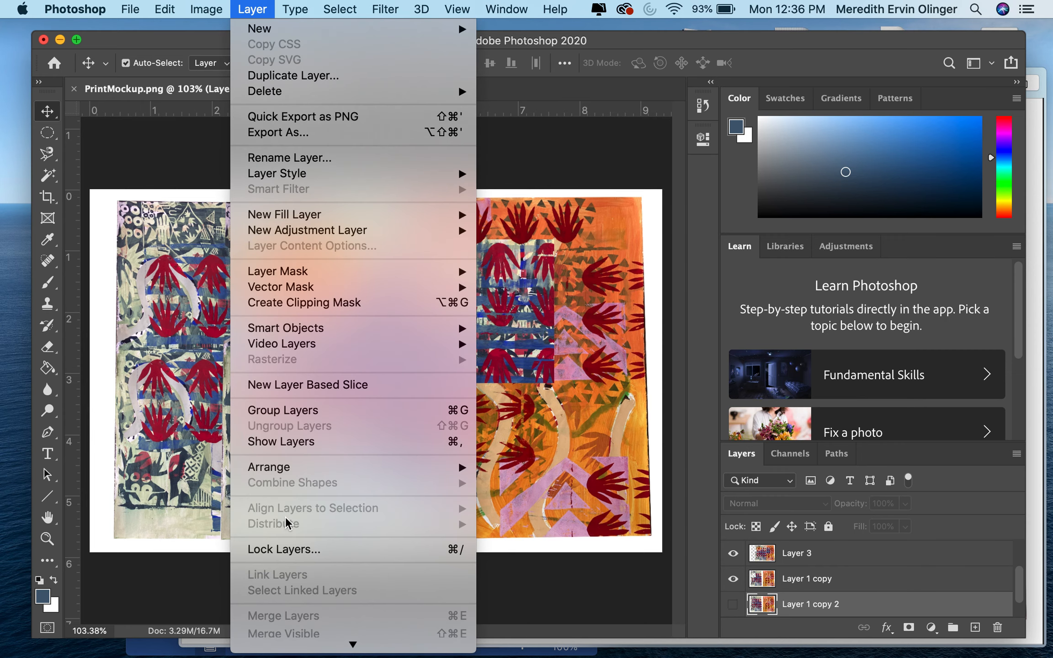
{"action": "scroll", "coordinate": [287, 523], "scroll_direction": "down", "scroll_amount": 2}
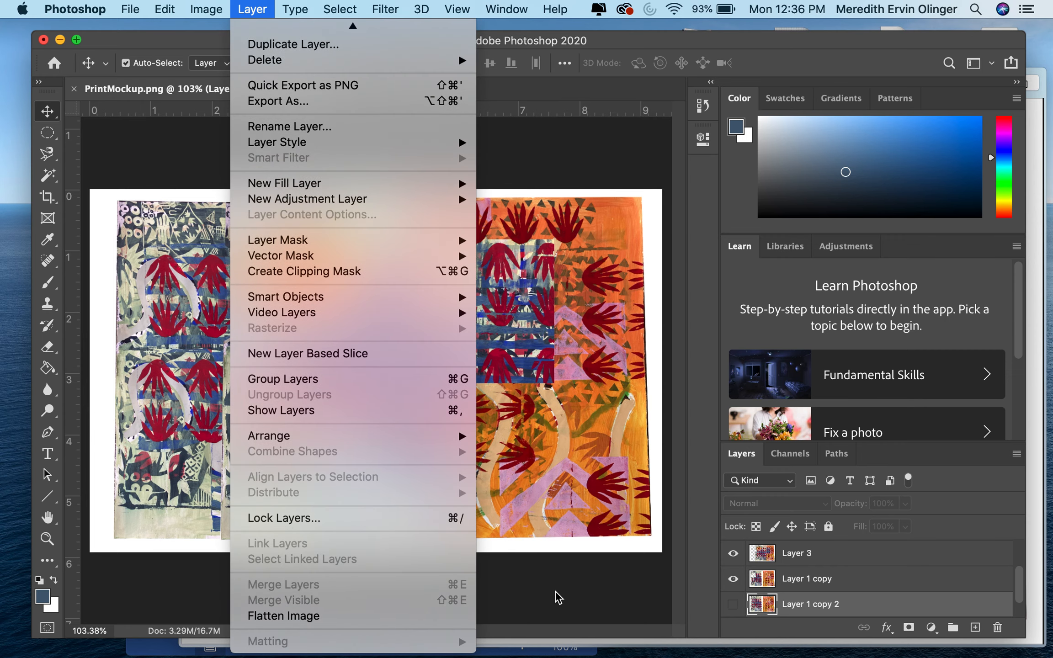
{"action": "left_click", "coordinate": [558, 596]}
{"action": "left_click", "coordinate": [806, 579]}
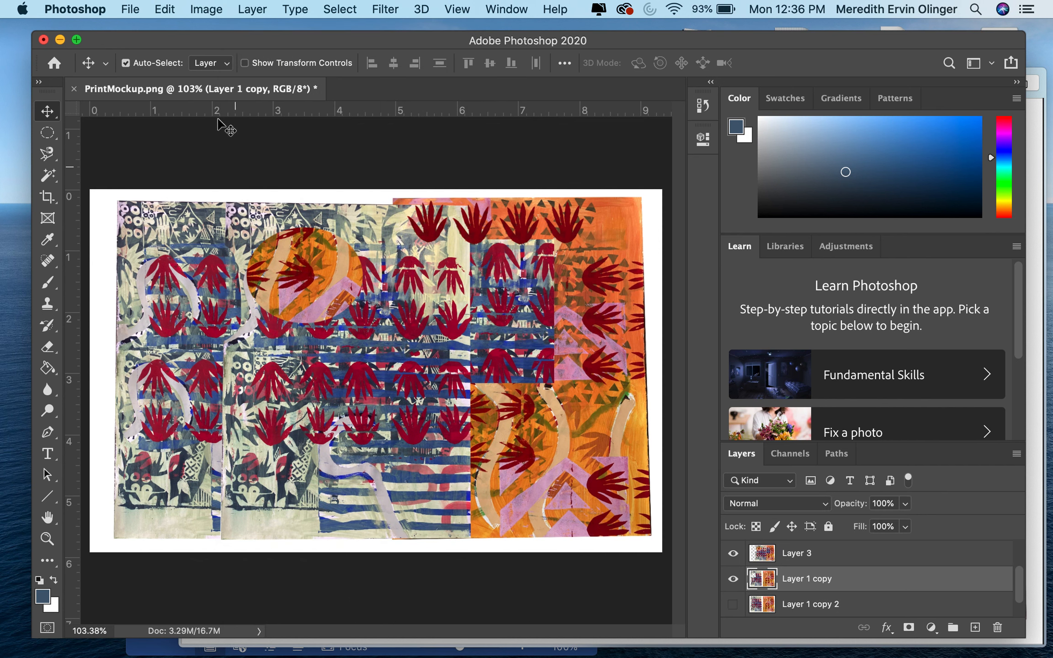
{"action": "left_click", "coordinate": [251, 9]}
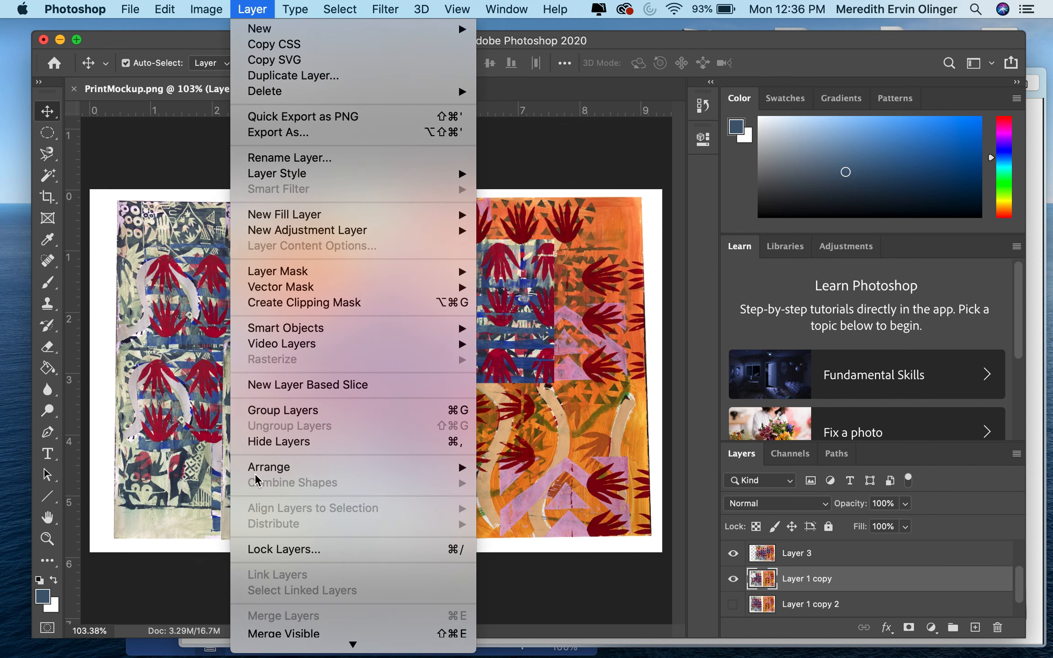
{"action": "left_click", "coordinate": [274, 633]}
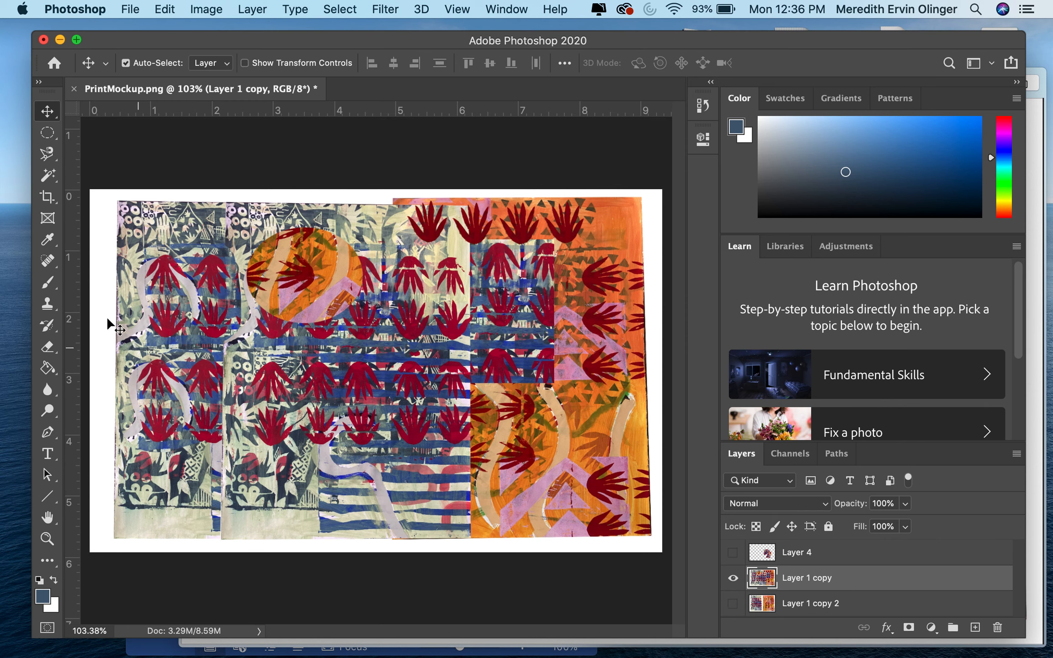
Select a wide rectangle across the middle of the merged collage, delete everything outside it, and deselect.
{"action": "left_click", "coordinate": [47, 134]}
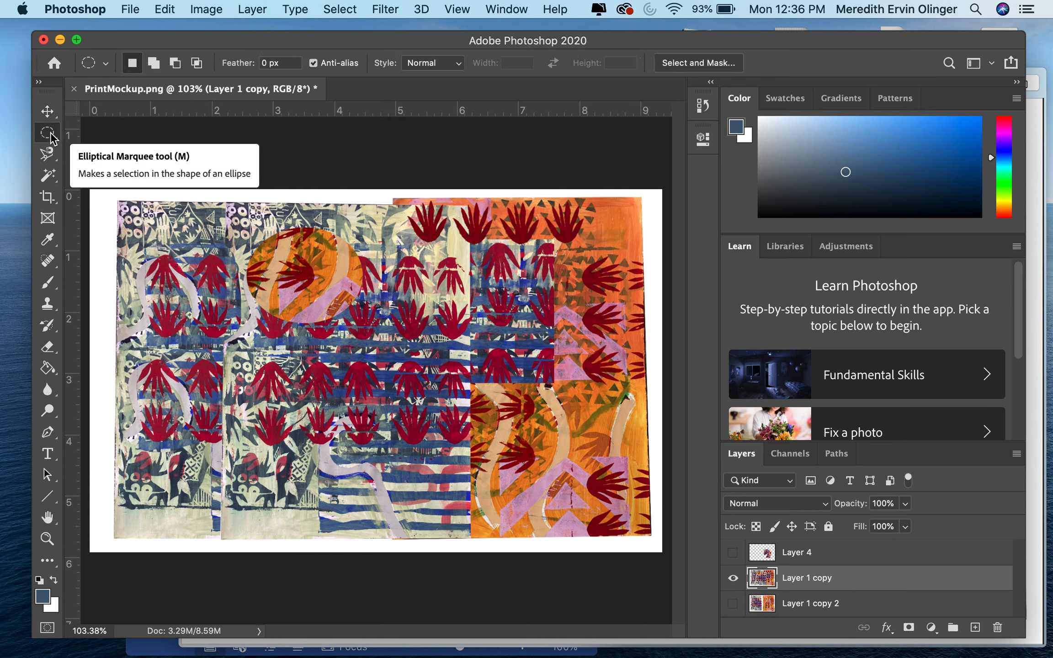
{"action": "left_click", "coordinate": [50, 135]}
{"action": "left_click", "coordinate": [110, 131]}
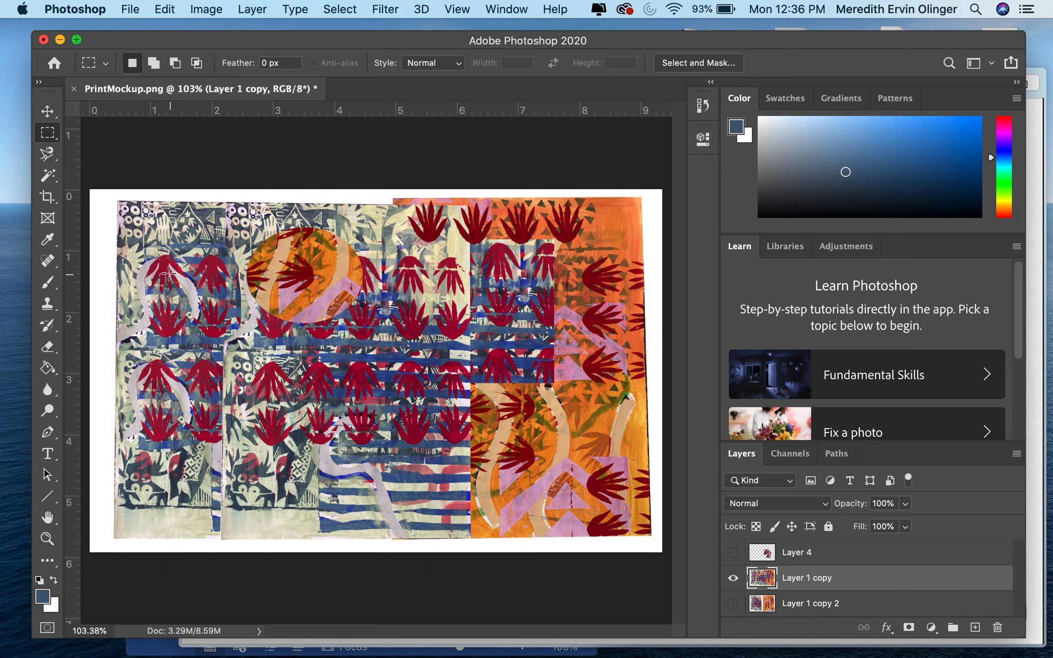
{"action": "left_click_drag", "start_coordinate": [157, 264], "coordinate": [608, 460]}
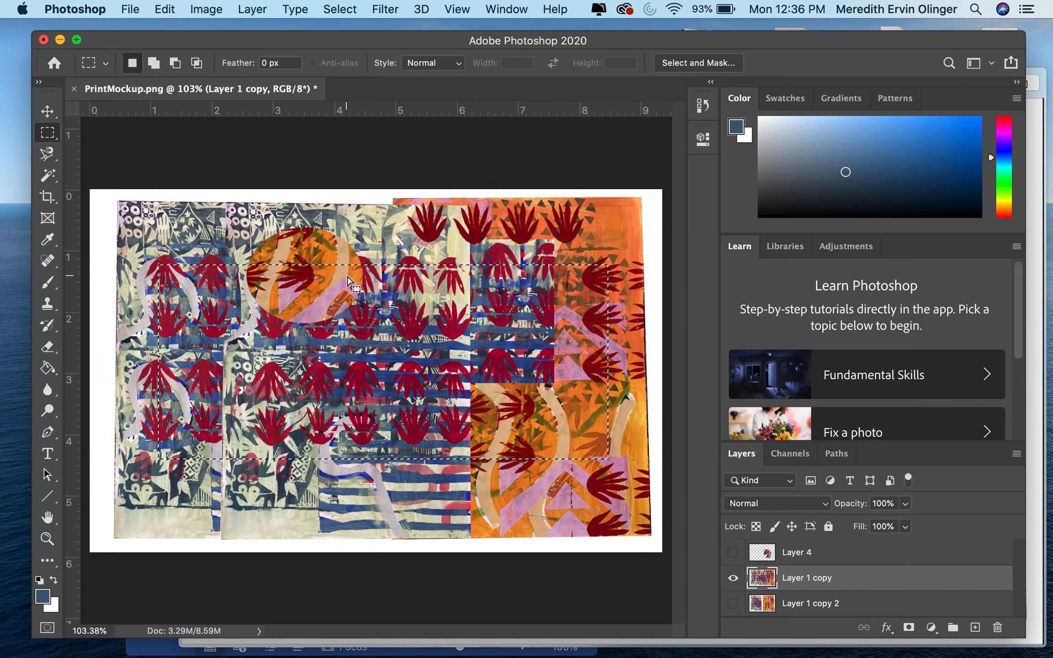
{"action": "left_click", "coordinate": [340, 10]}
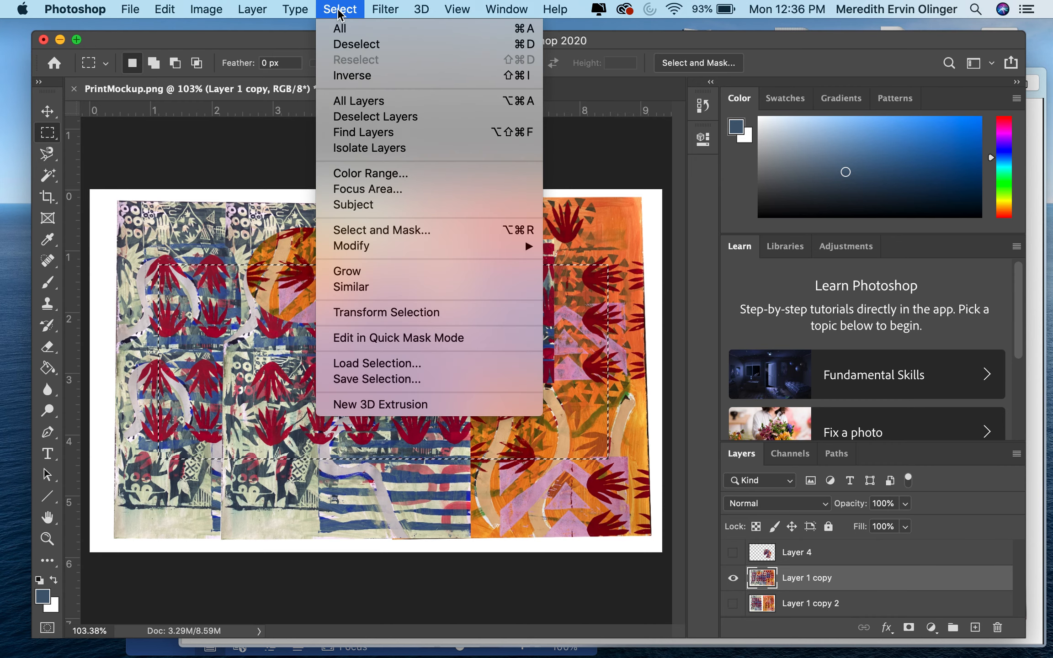
{"action": "left_click", "coordinate": [354, 76]}
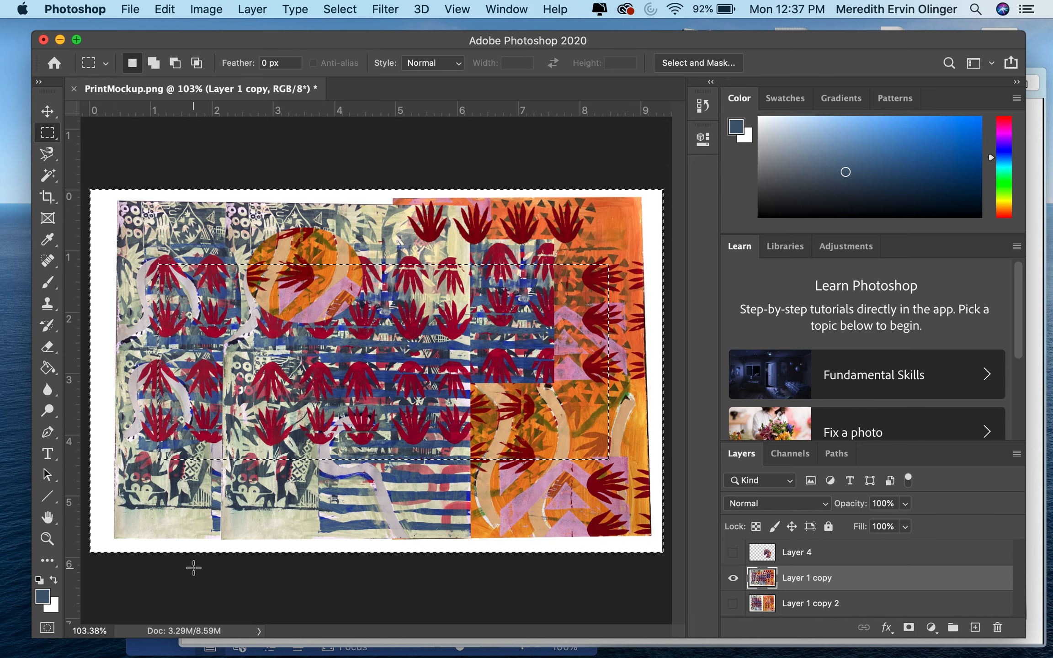
{"action": "key", "text": "Delete"}
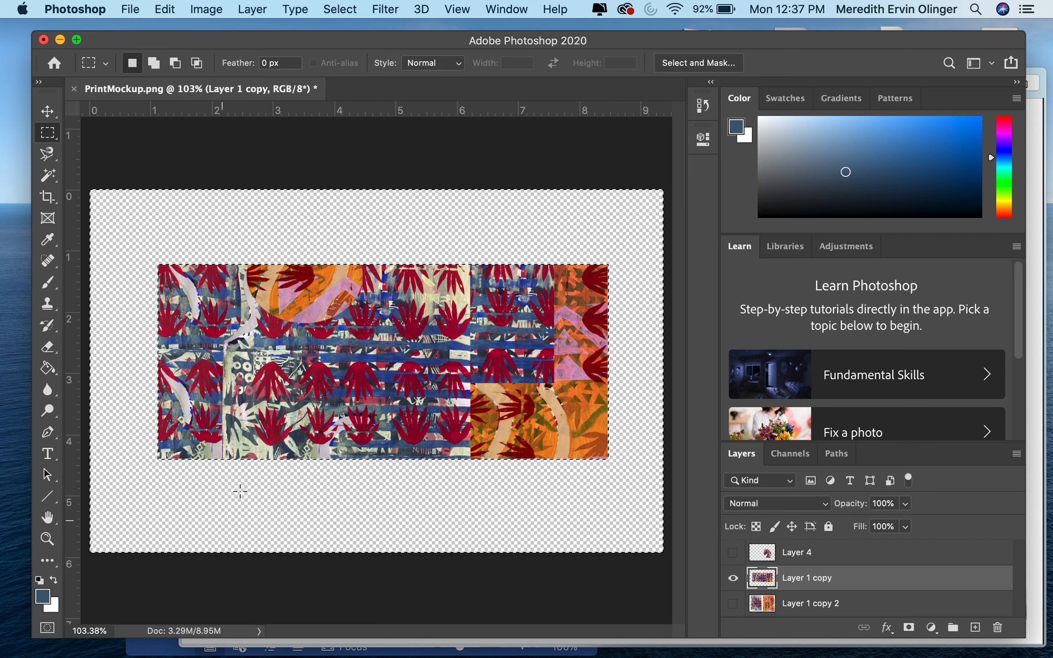
{"action": "left_click", "coordinate": [348, 9]}
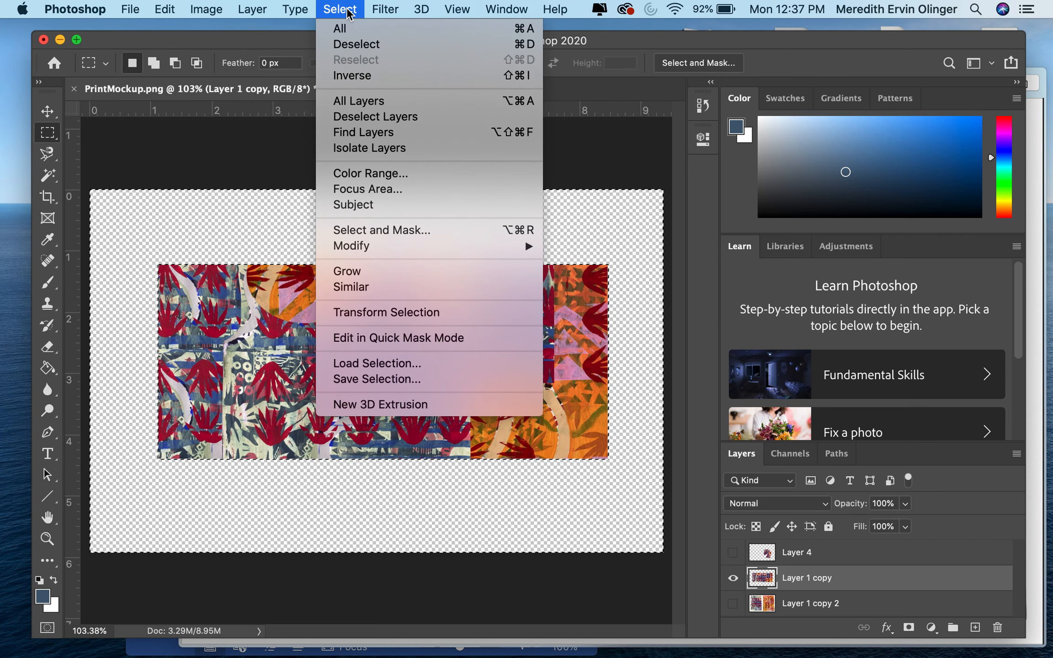
{"action": "left_click", "coordinate": [357, 45]}
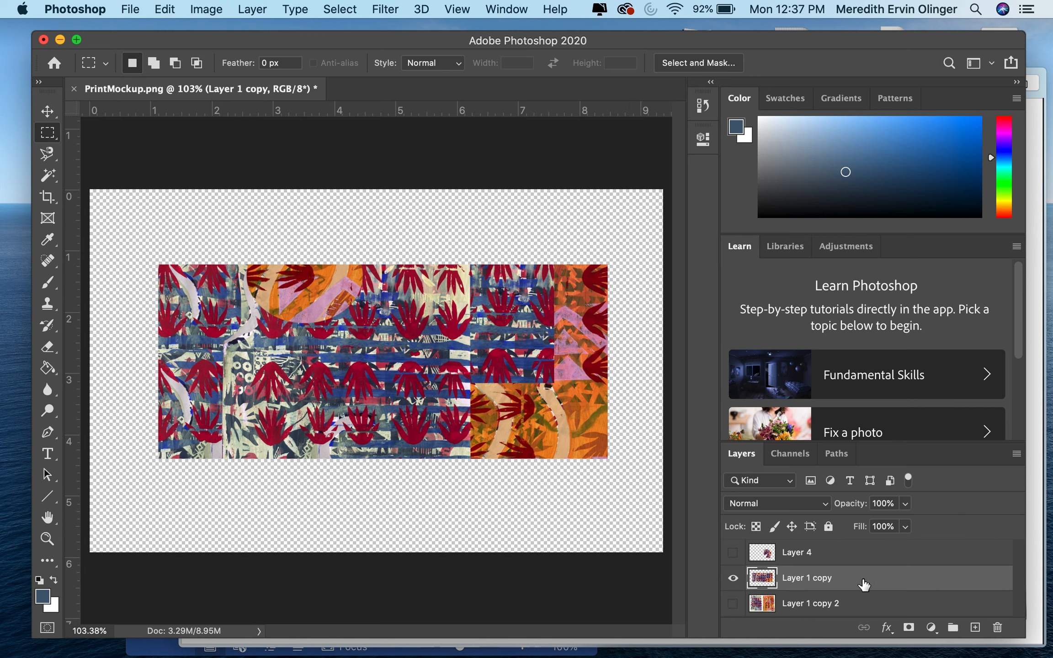
Add a new layer directly beneath the trimmed collage and fill it with the slate-blue foreground color.
{"action": "left_click", "coordinate": [849, 605]}
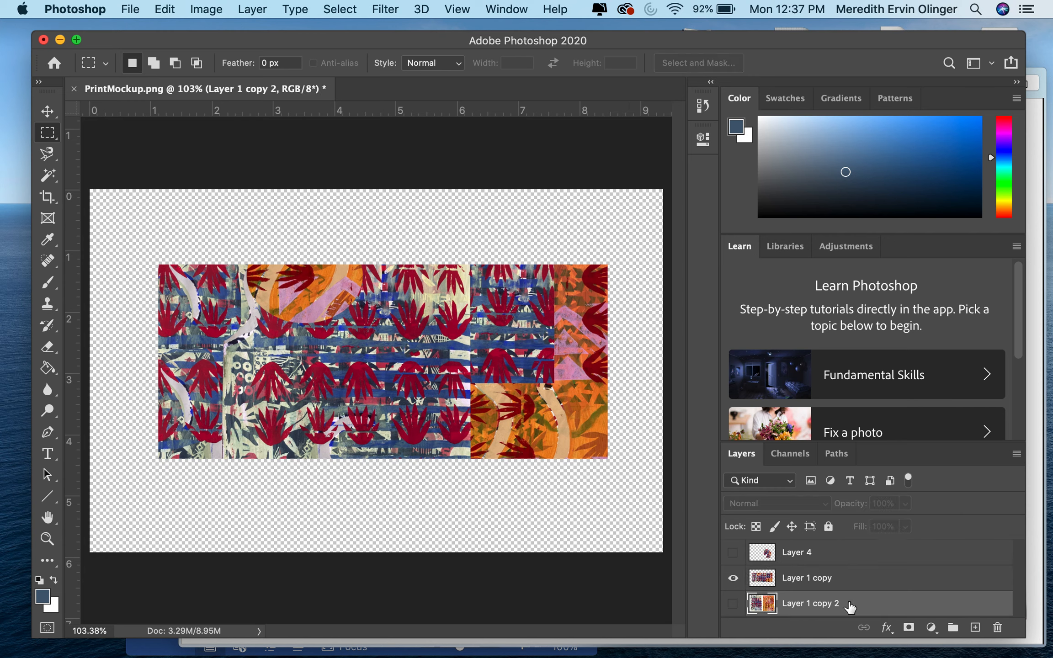
{"action": "left_click", "coordinate": [975, 627]}
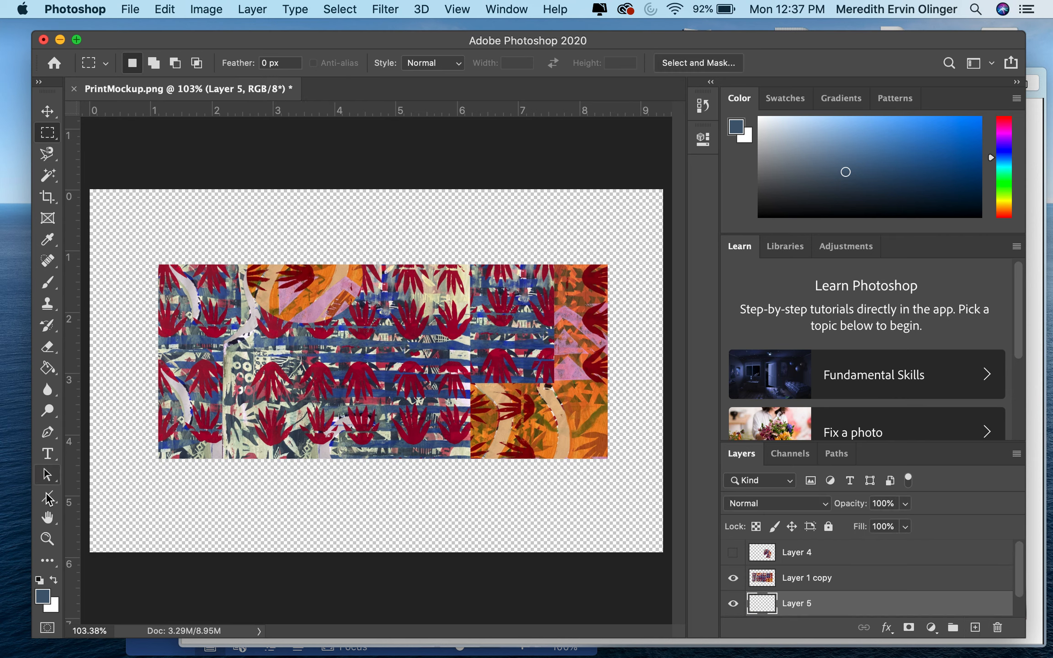
{"action": "left_click", "coordinate": [48, 368]}
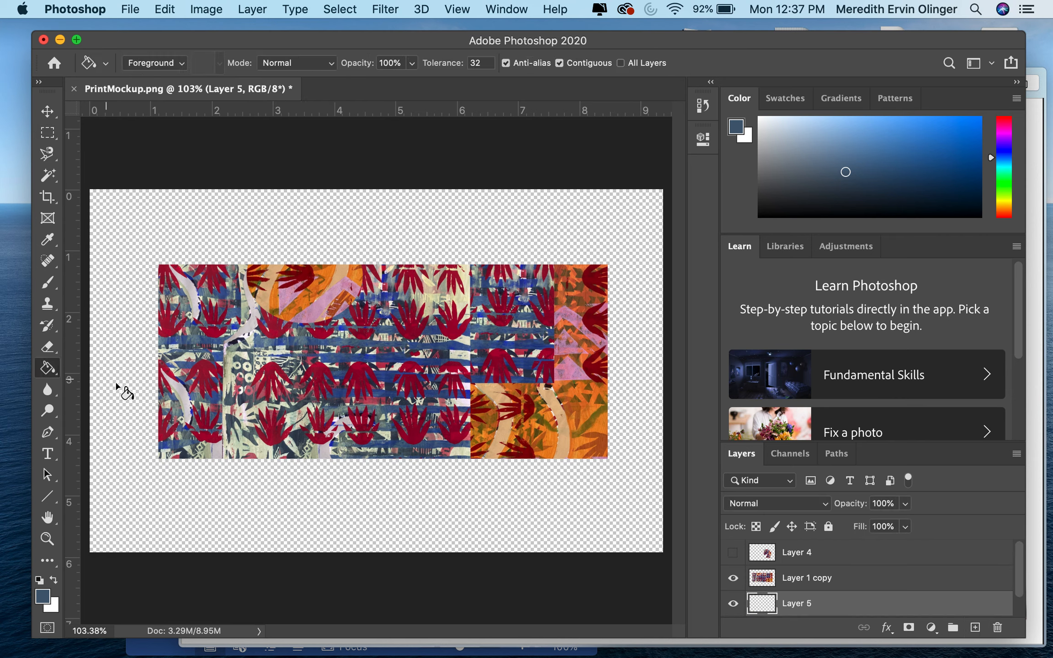
{"action": "left_click", "coordinate": [114, 388]}
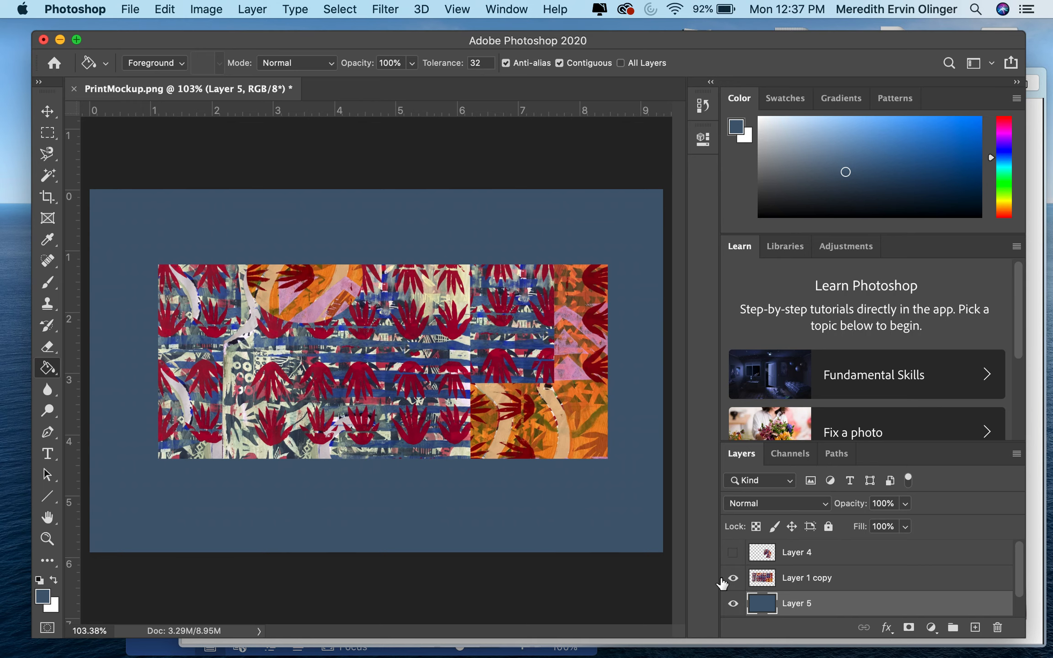
Hide Layer 1 copy 2 beneath the blue background layer, temporarily turning the background off and back on.
{"action": "scroll", "coordinate": [734, 579], "scroll_direction": "down", "scroll_amount": 1}
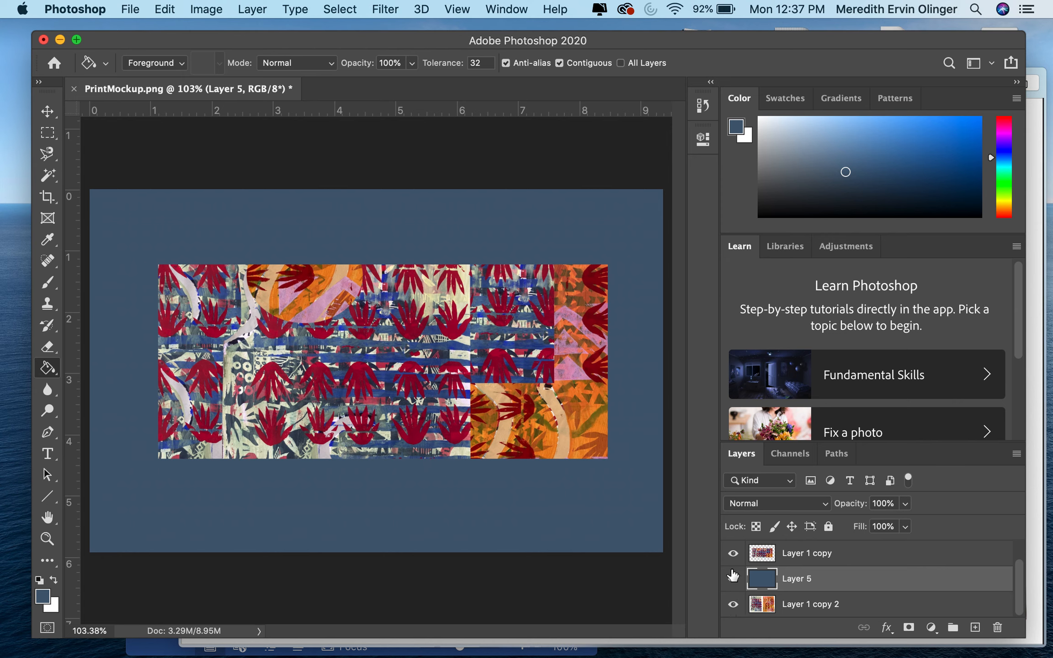
{"action": "left_click", "coordinate": [733, 579]}
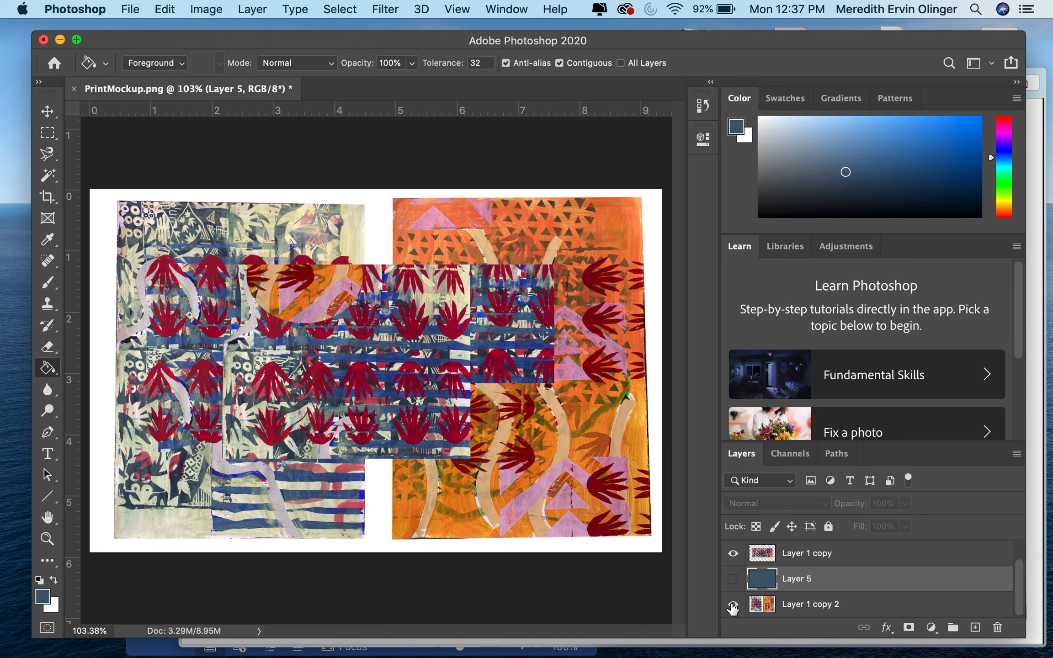
{"action": "left_click", "coordinate": [733, 604]}
{"action": "left_click", "coordinate": [733, 578]}
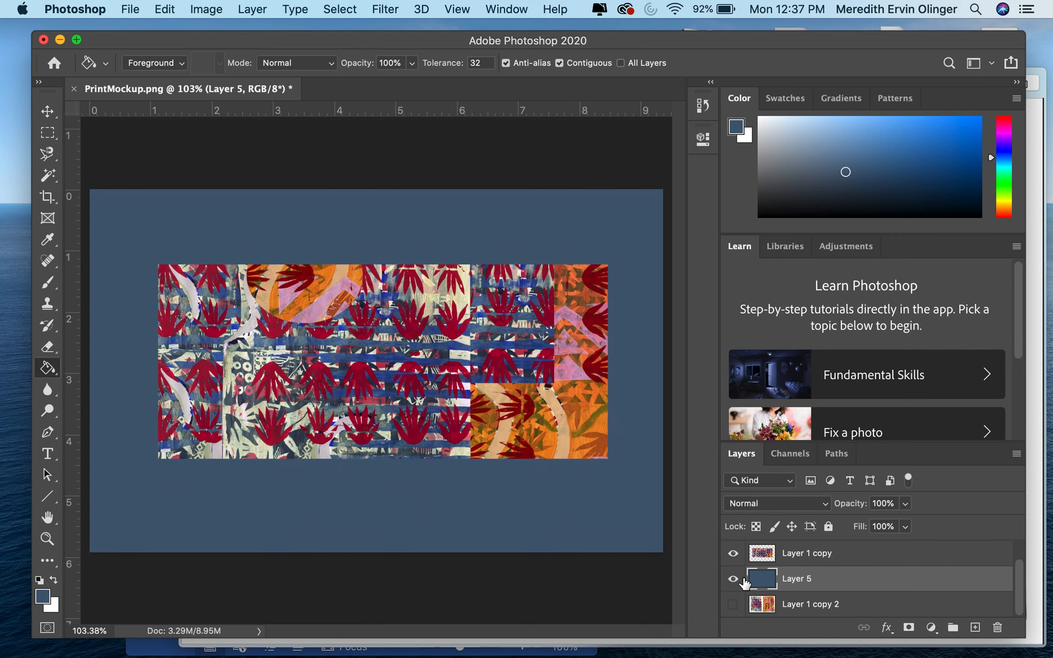
{"action": "scroll", "coordinate": [771, 578], "scroll_direction": "up", "scroll_amount": 1}
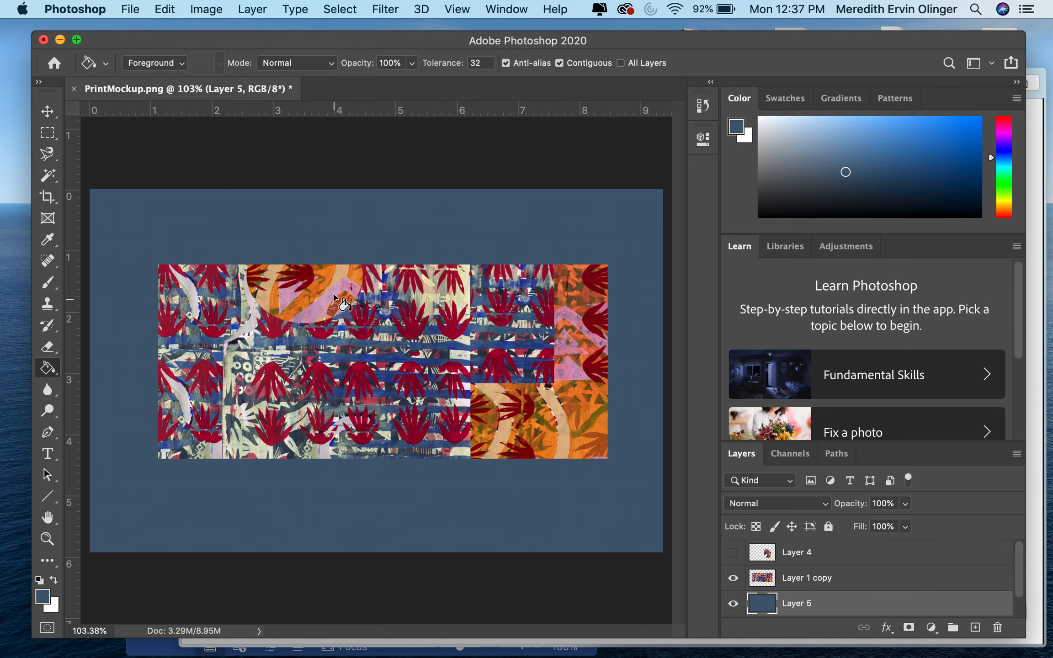
{"action": "left_click", "coordinate": [339, 10]}
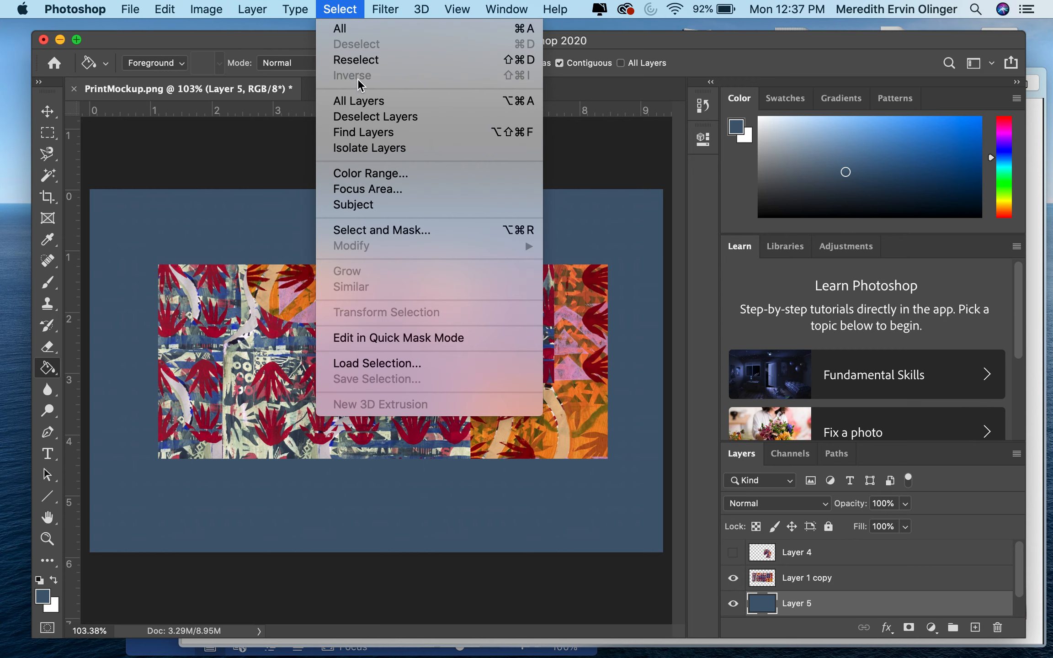
{"action": "left_click", "coordinate": [248, 159]}
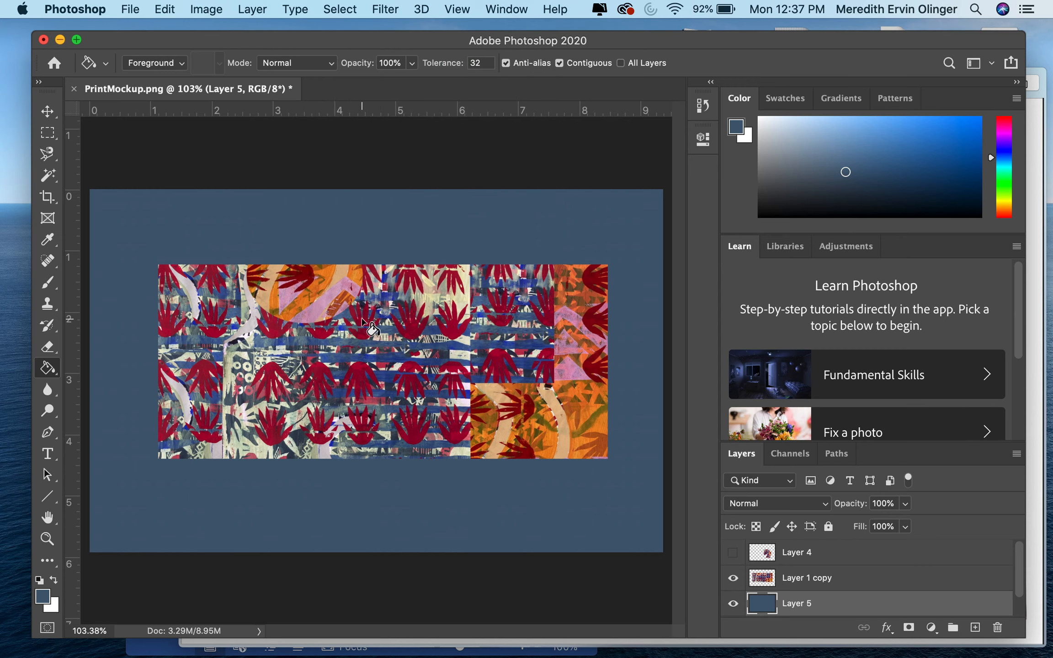